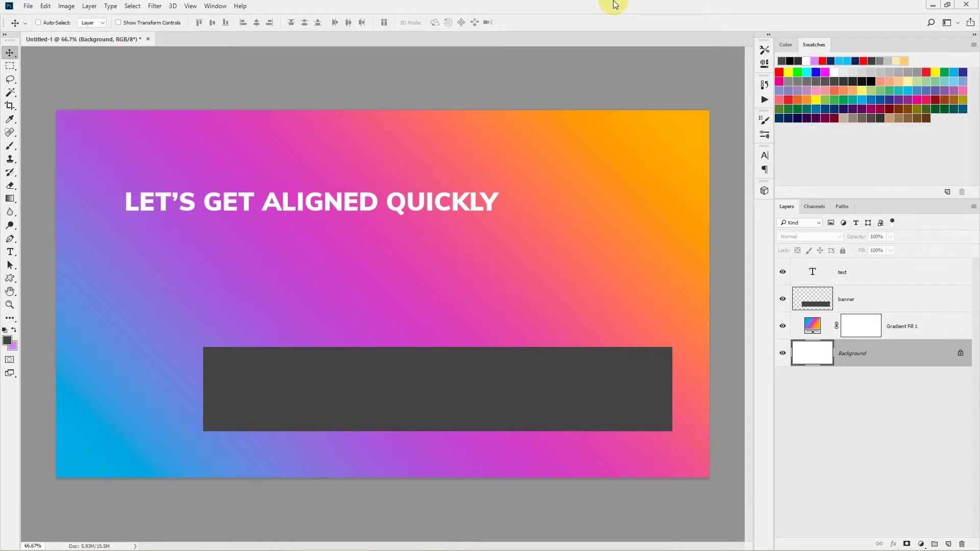
- Select the 'text' layer in the Layers panel
left_click(893, 275)
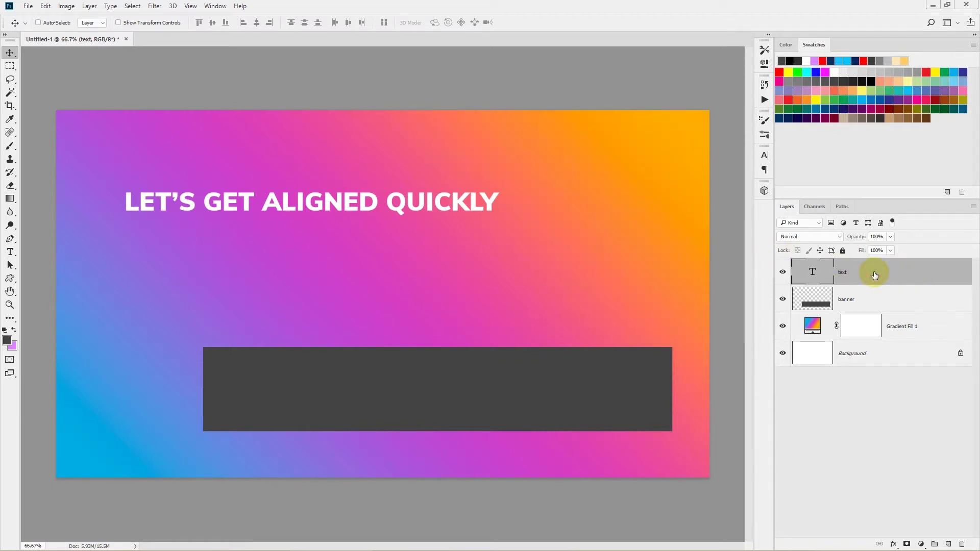
- Select the whole canvas, try each edge alignment, and centre the headline horizontally and vertically
key("ctrl+a")
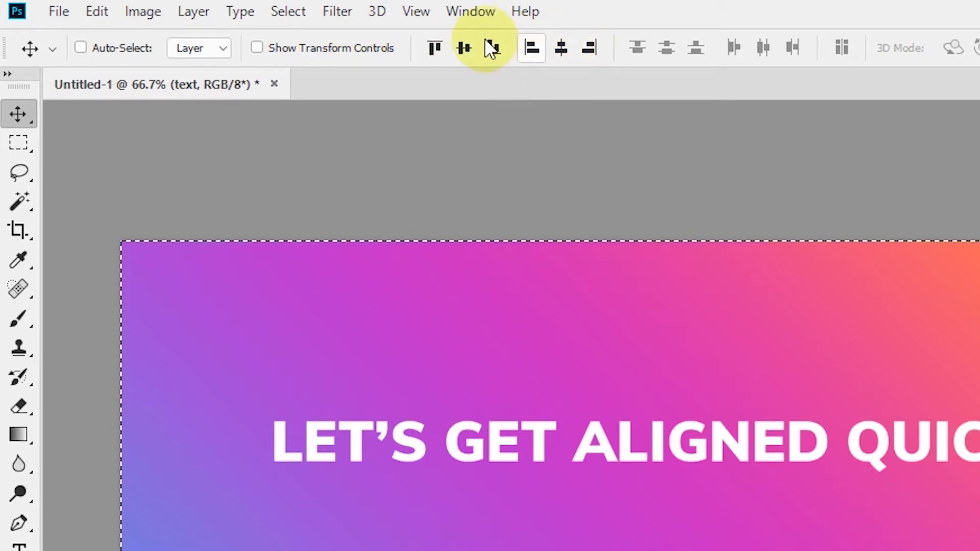
left_click(466, 48)
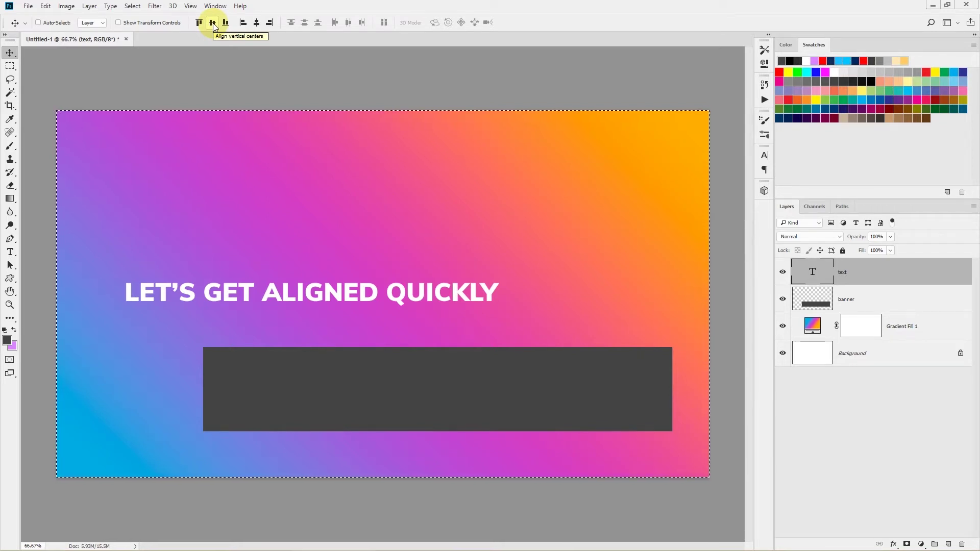
left_click(256, 23)
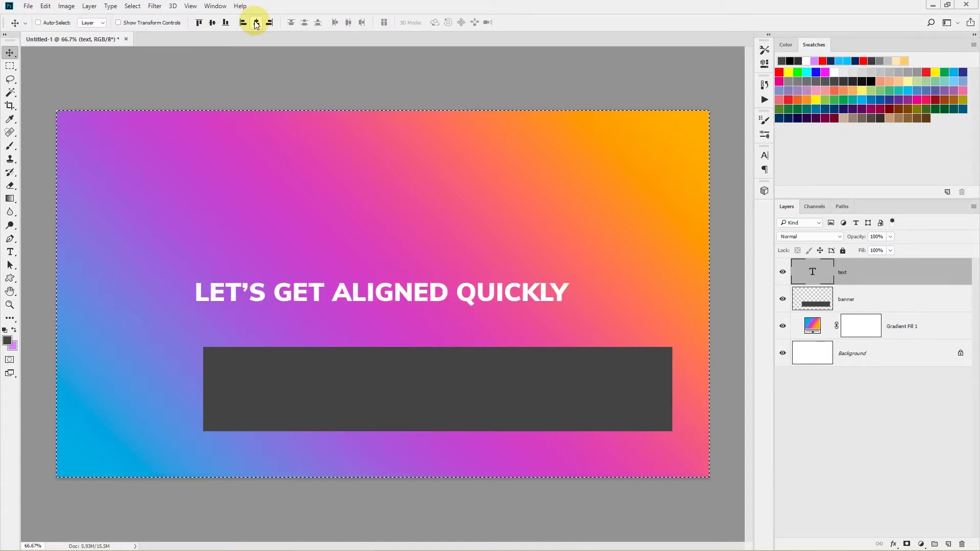
left_click(200, 23)
left_click(226, 25)
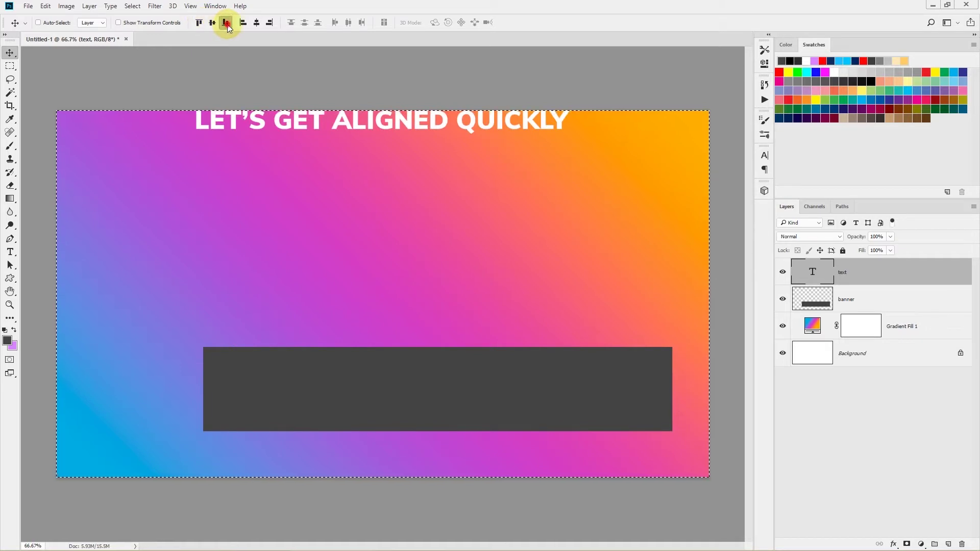
left_click(243, 23)
left_click(269, 23)
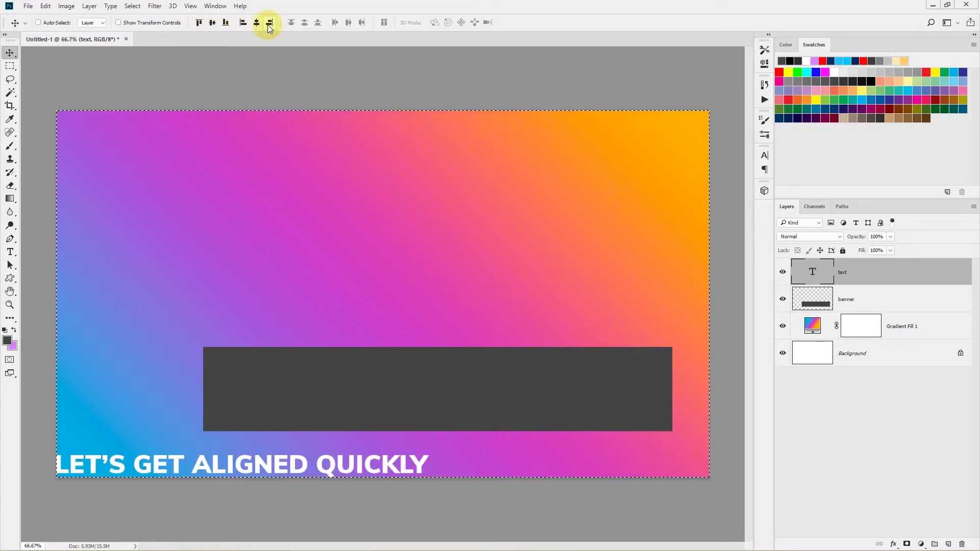
left_click(256, 23)
left_click(212, 23)
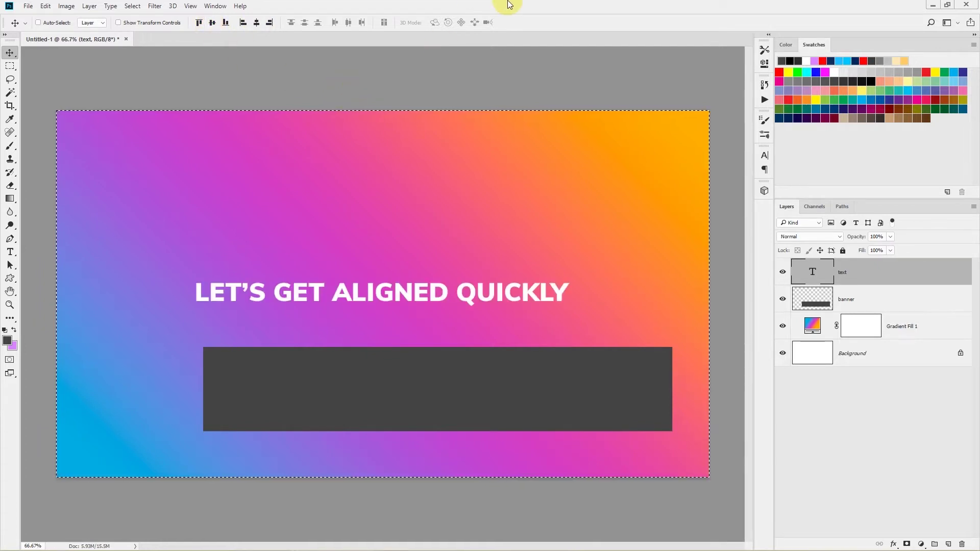
left_click(10, 66)
right_click(264, 165)
- Deselect the canvas and load the banner layer's outline as a selection
left_click(322, 178)
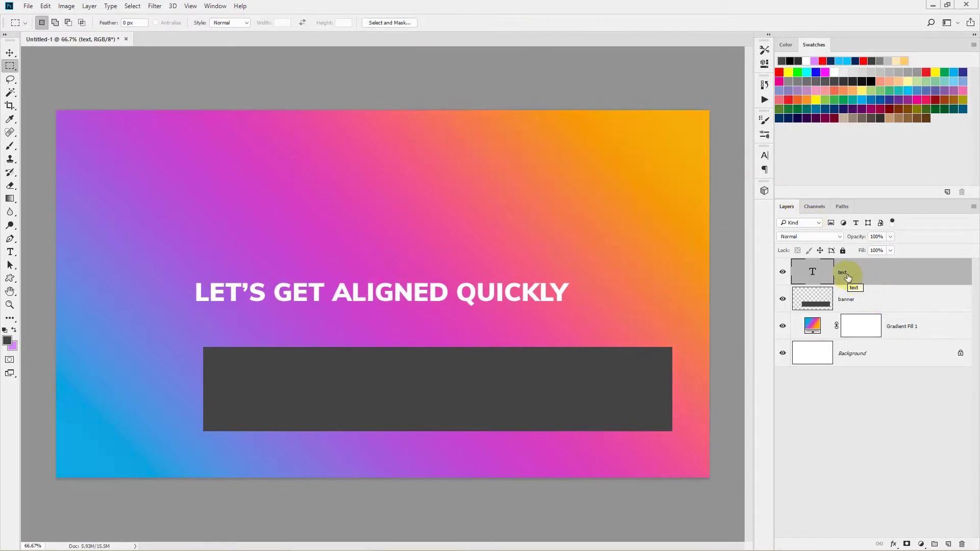
left_click(855, 297)
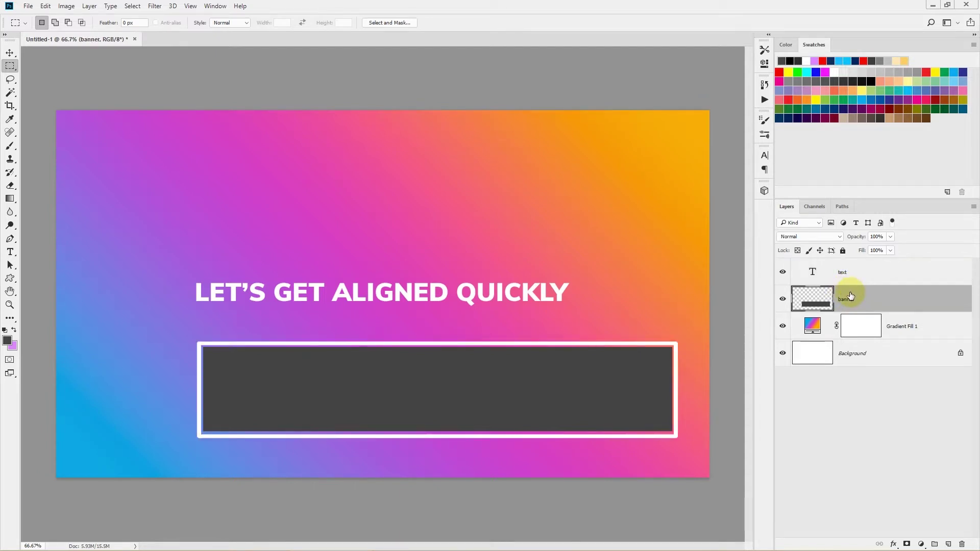
left_click(818, 303, "ctrl")
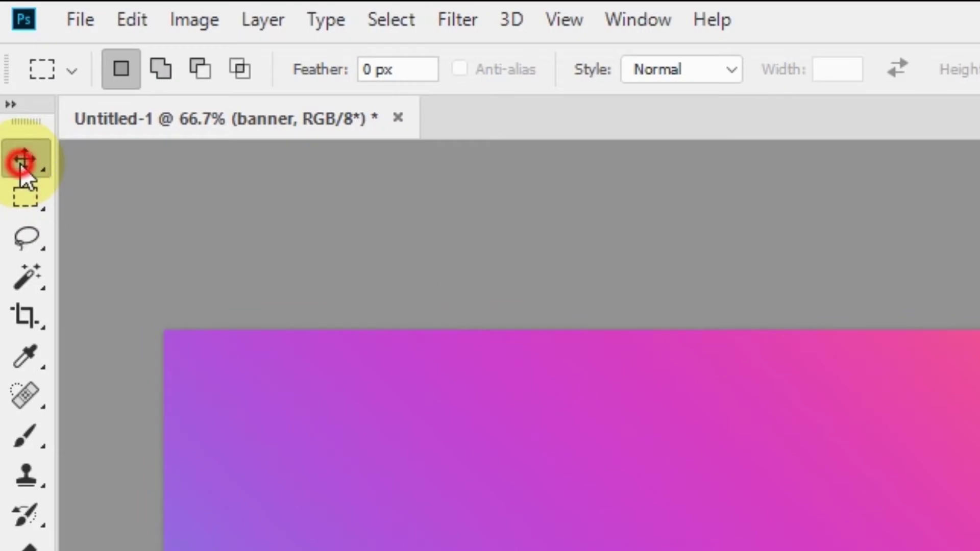
- Centre the text layer vertically and horizontally within the banner selection
left_click(10, 53)
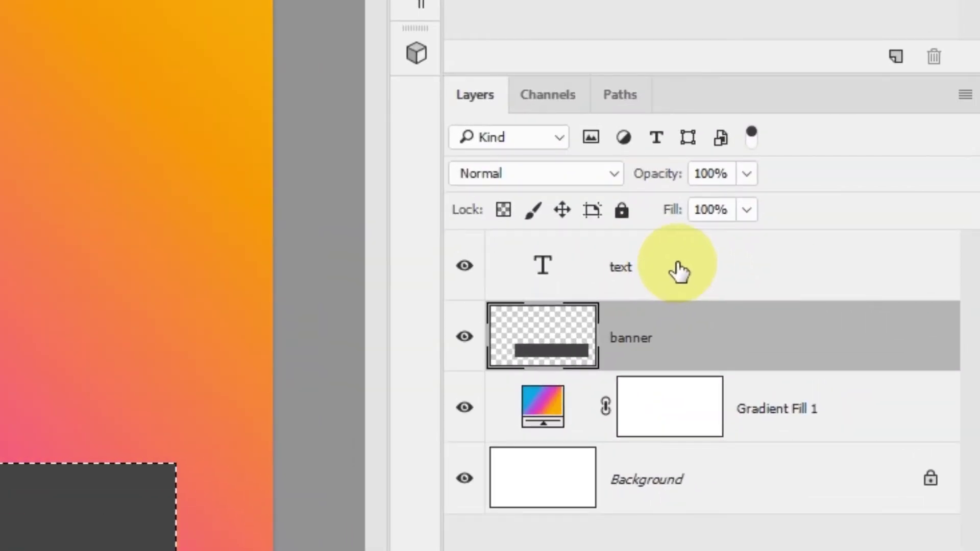
left_click(678, 273)
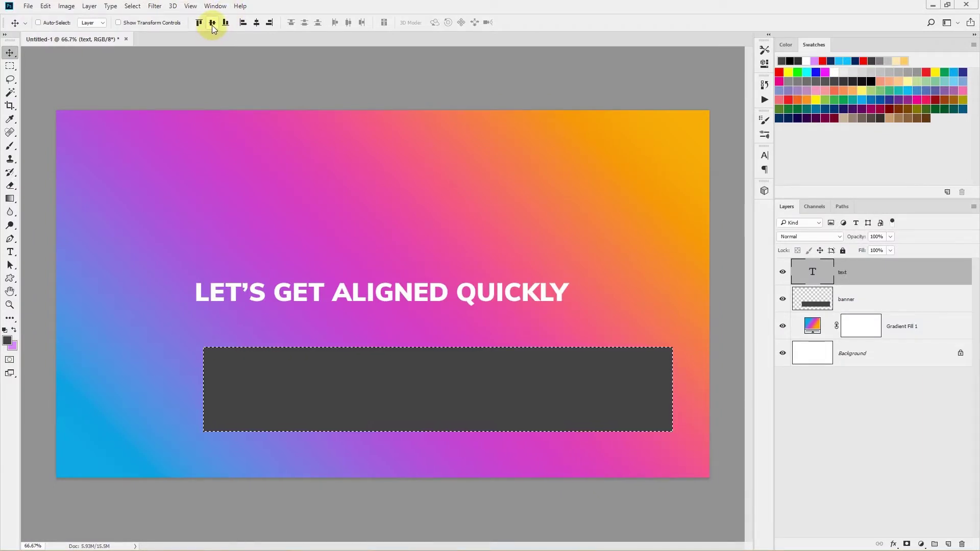
left_click(212, 24)
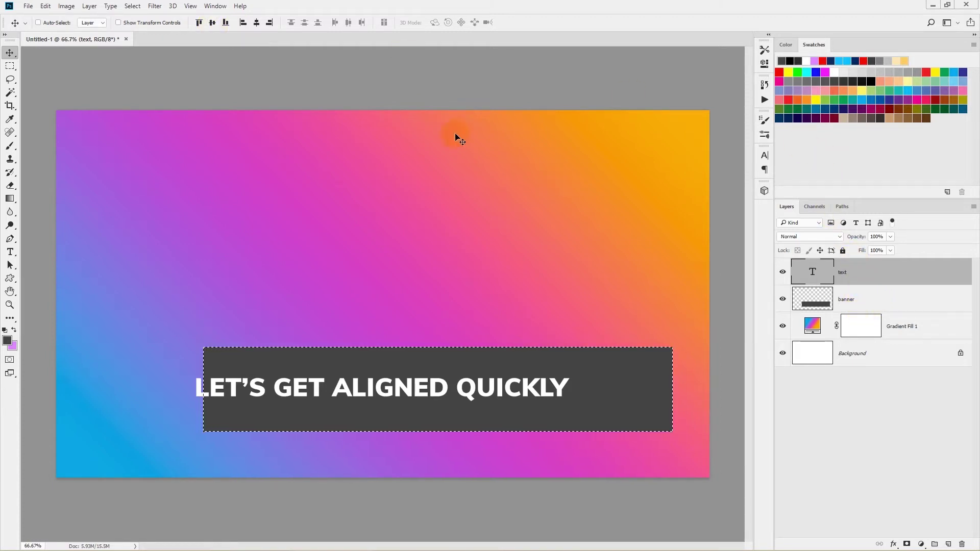
left_click(256, 23)
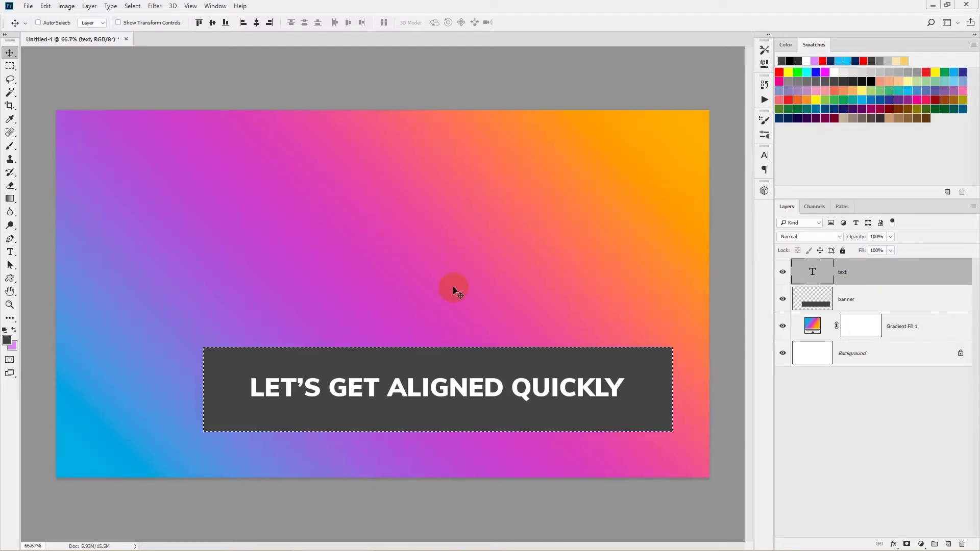
- Deselect, then group the banner and text layers into Group 1
left_click(9, 66)
right_click(289, 189)
left_click(311, 196)
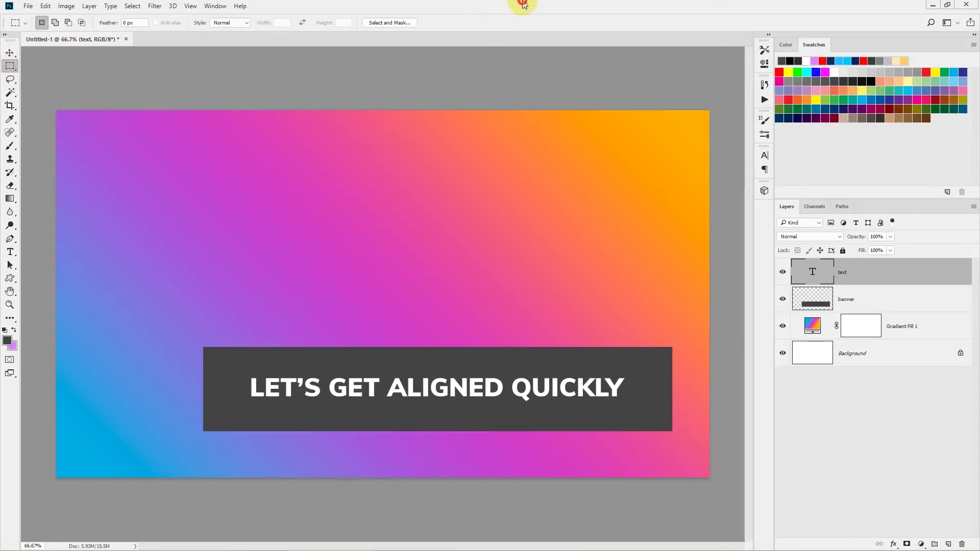
left_click(852, 299)
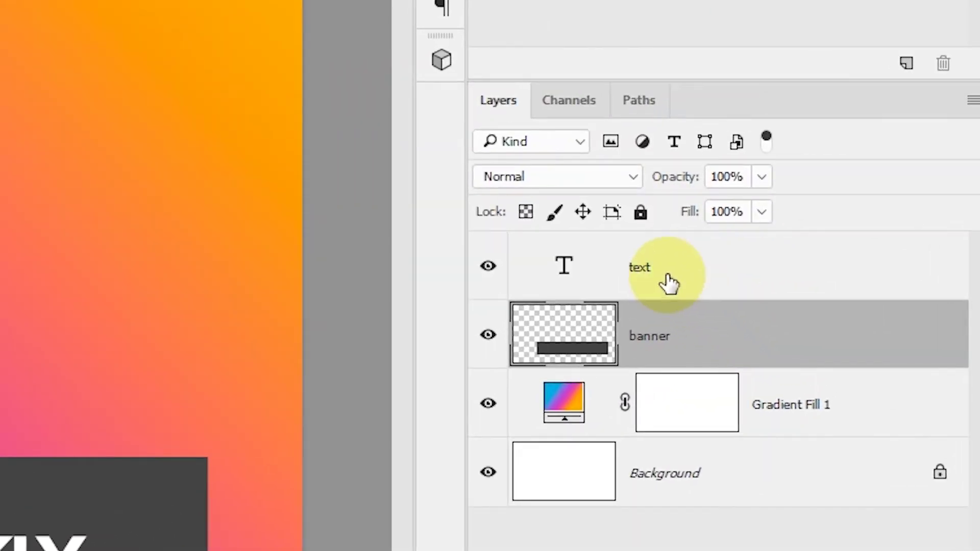
left_click(698, 273, "shift")
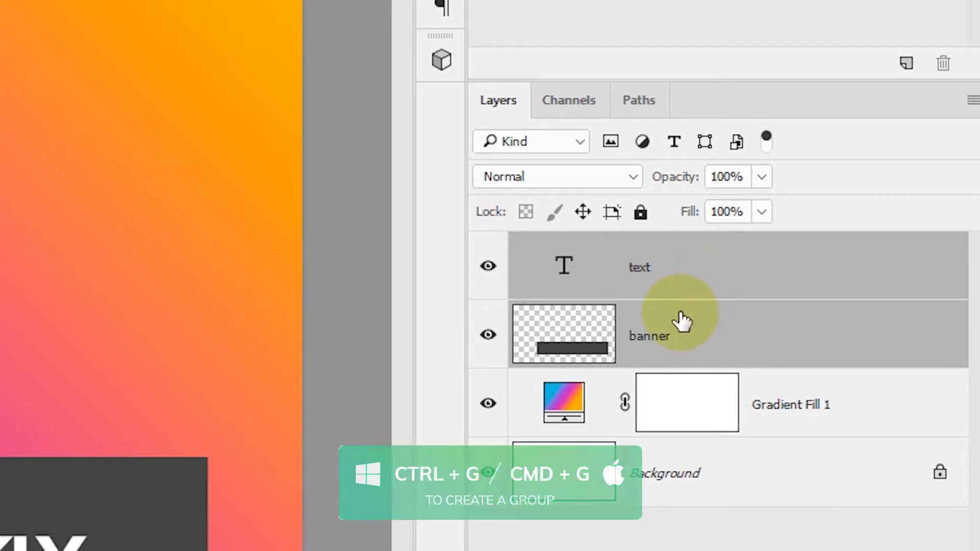
key("ctrl+g")
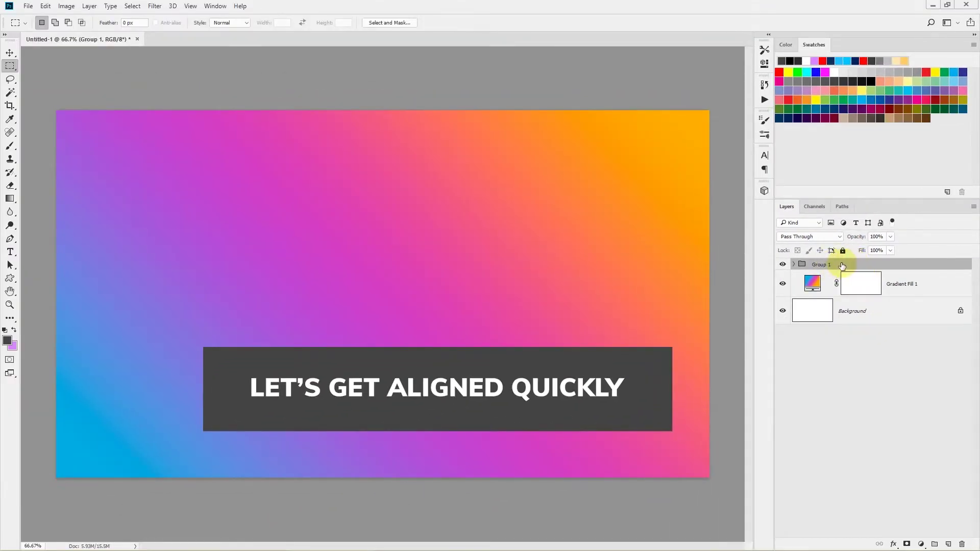
- Select all and centre Group 1 vertically and horizontally on the canvas
key("ctrl+a")
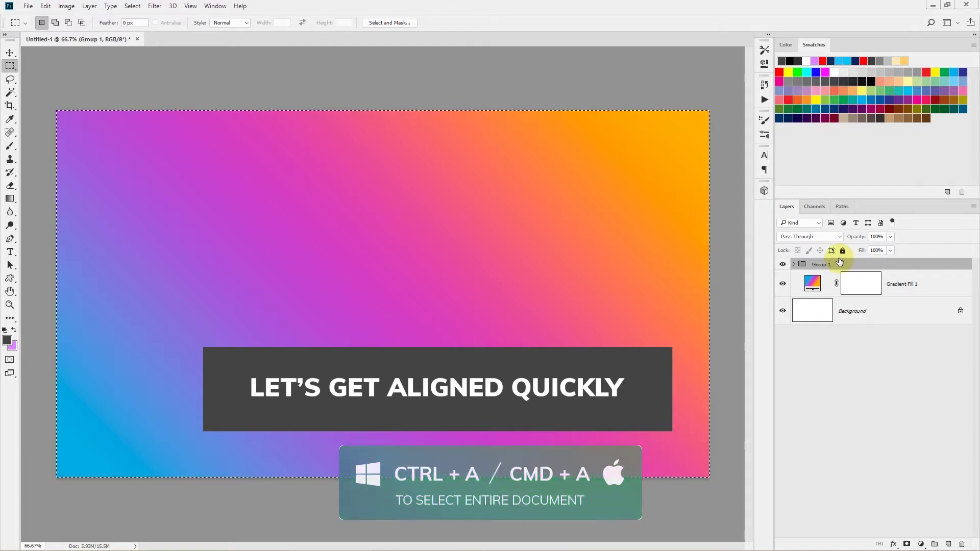
left_click(477, 213)
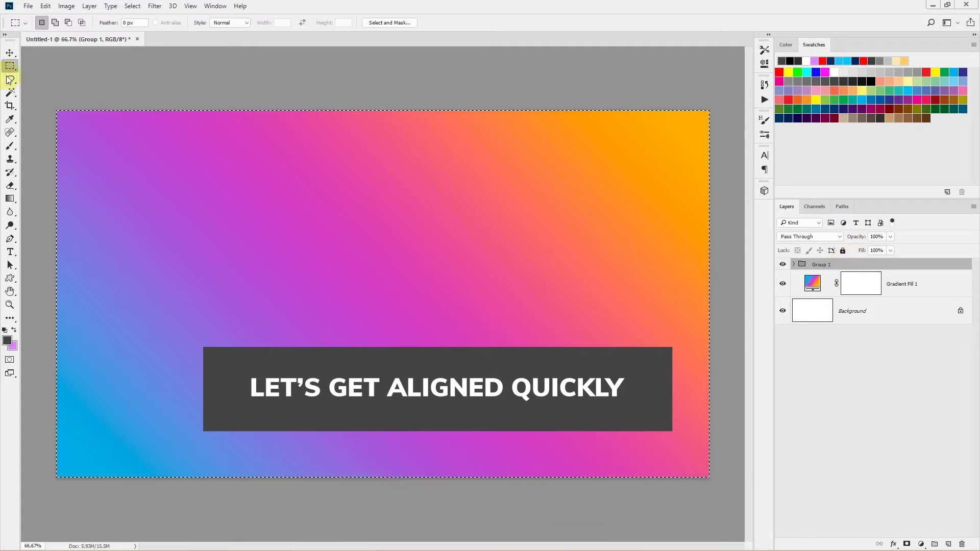
left_click(10, 52)
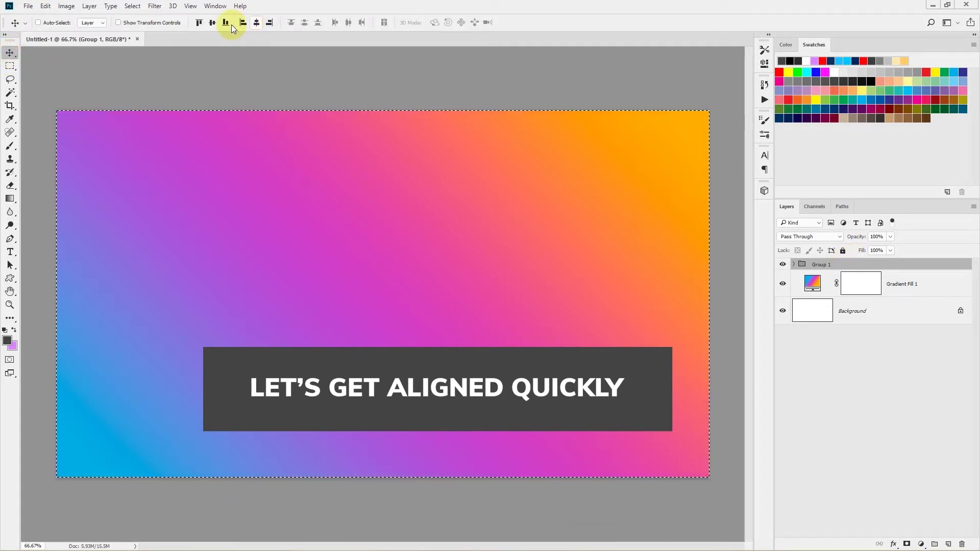
left_click(212, 22)
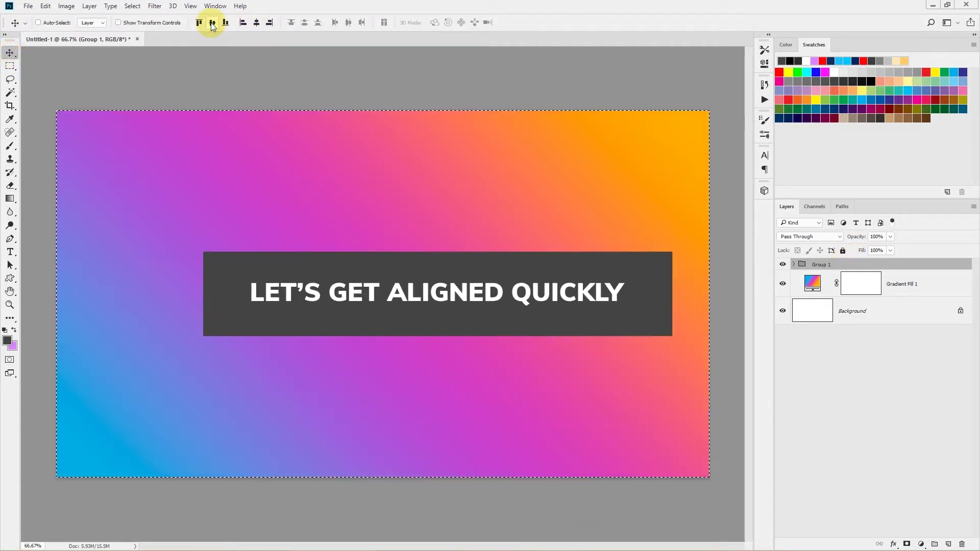
left_click(256, 23)
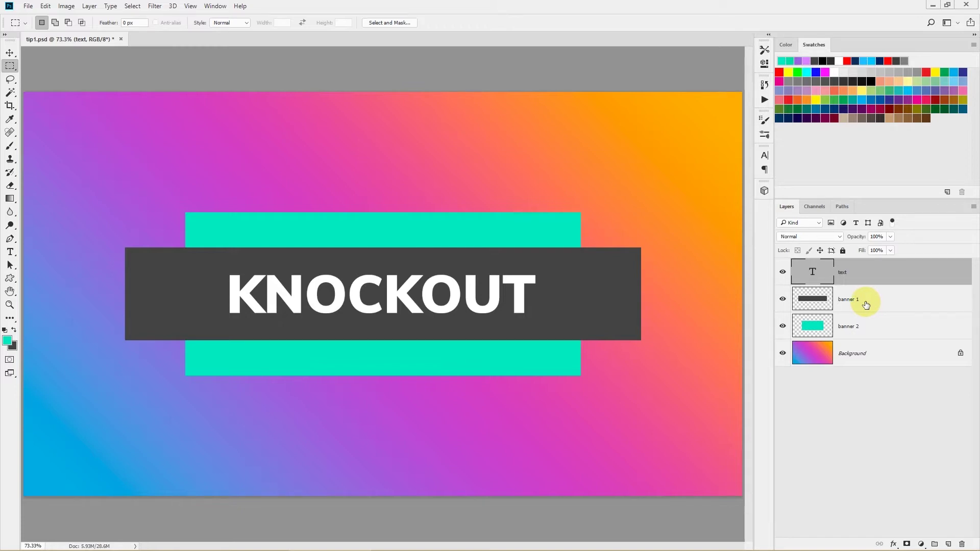
- Load the KNOCKOUT letters as a selection, hide the text, and give banner 1 an inverted mask
left_click(815, 274, "ctrl")
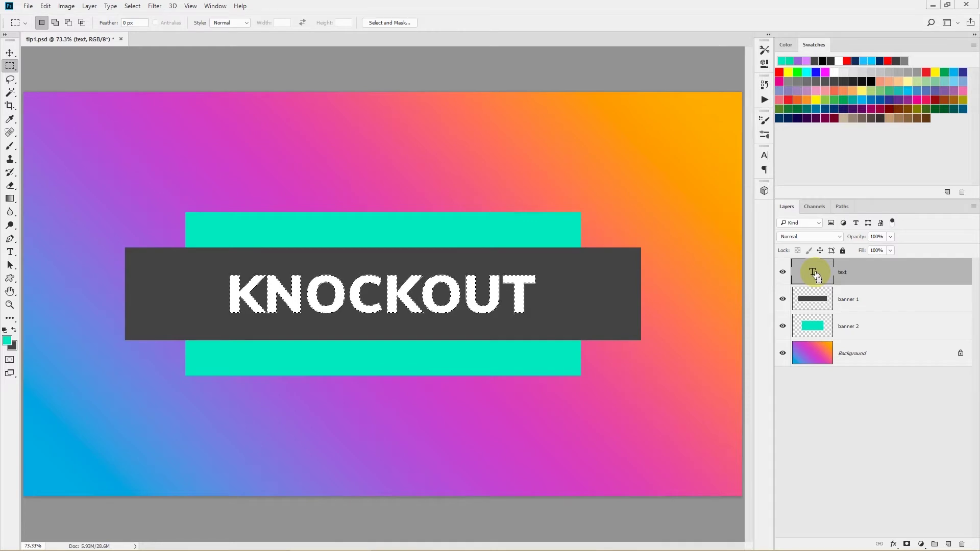
left_click(783, 272)
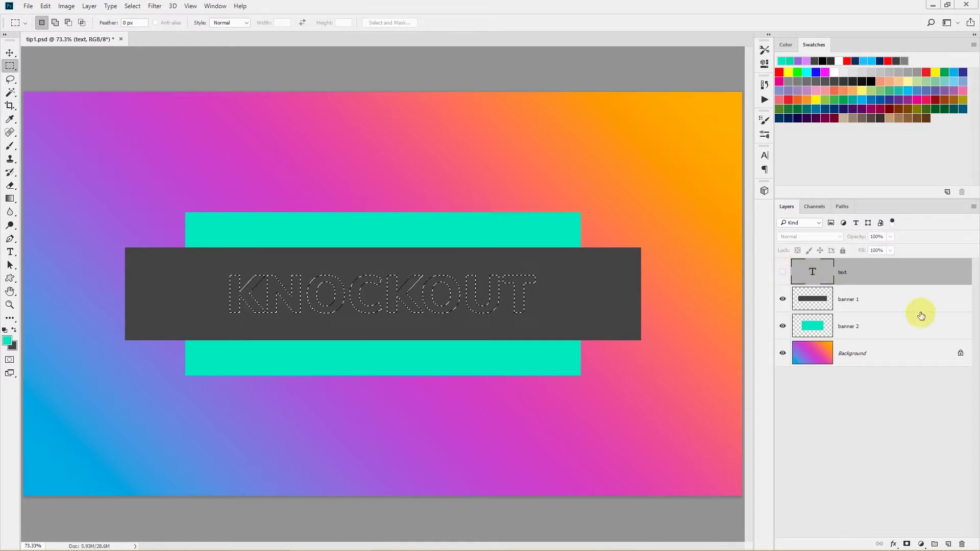
left_click(897, 299)
left_click(906, 545)
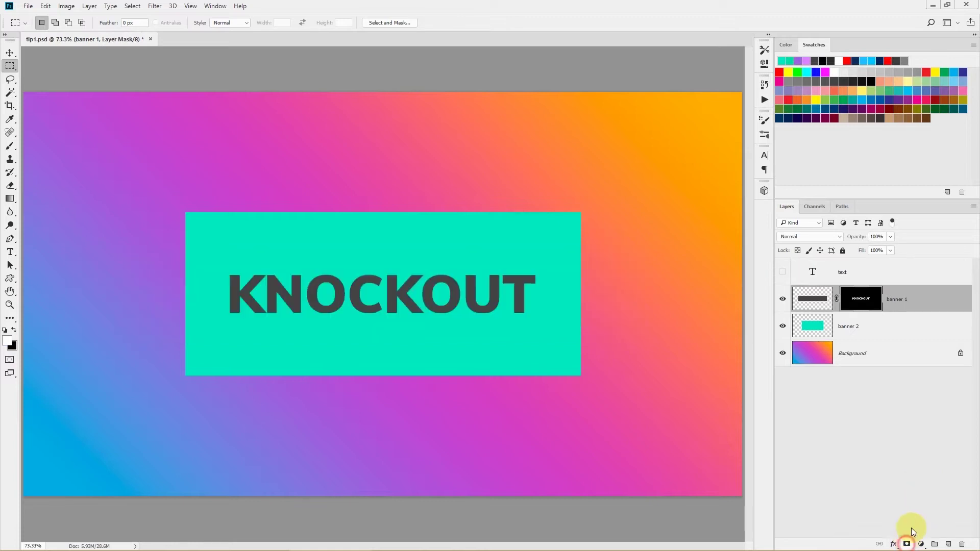
left_click(866, 301)
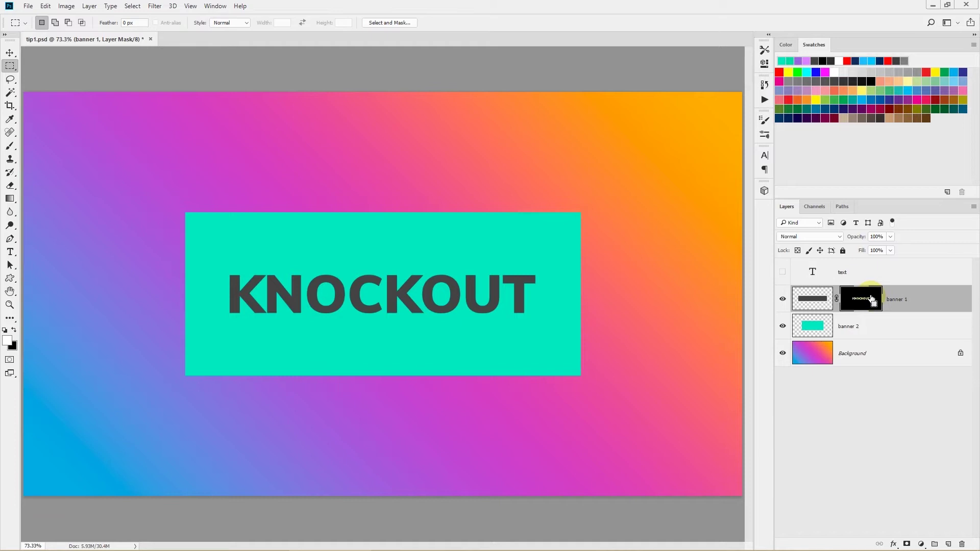
key("ctrl+i")
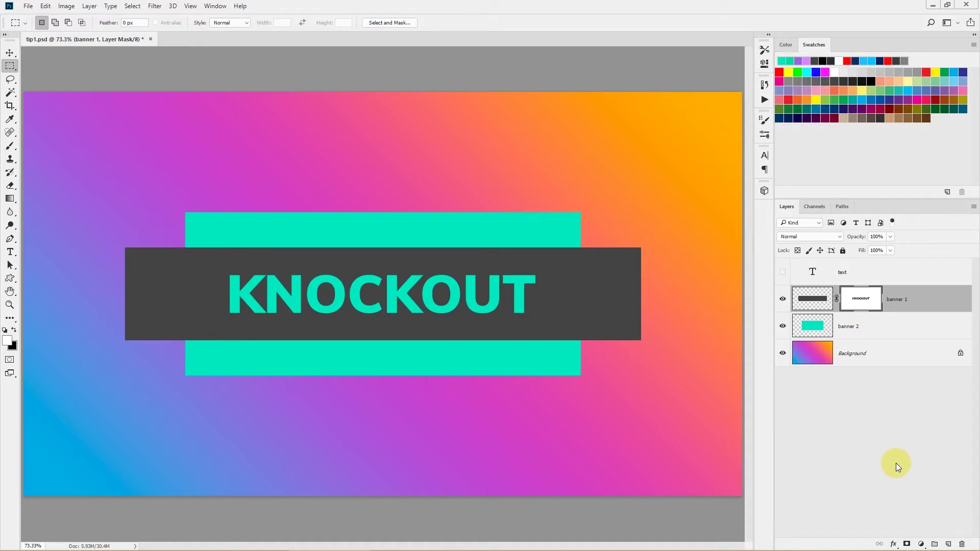
- Delete banner 1's layer mask, show the text layer again, and open its Layer Style
right_click(859, 299)
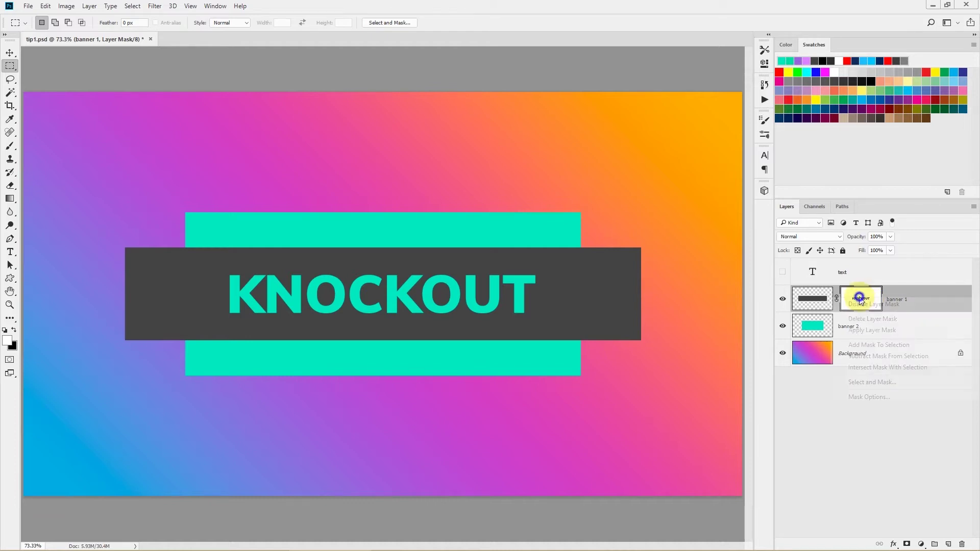
left_click(862, 319)
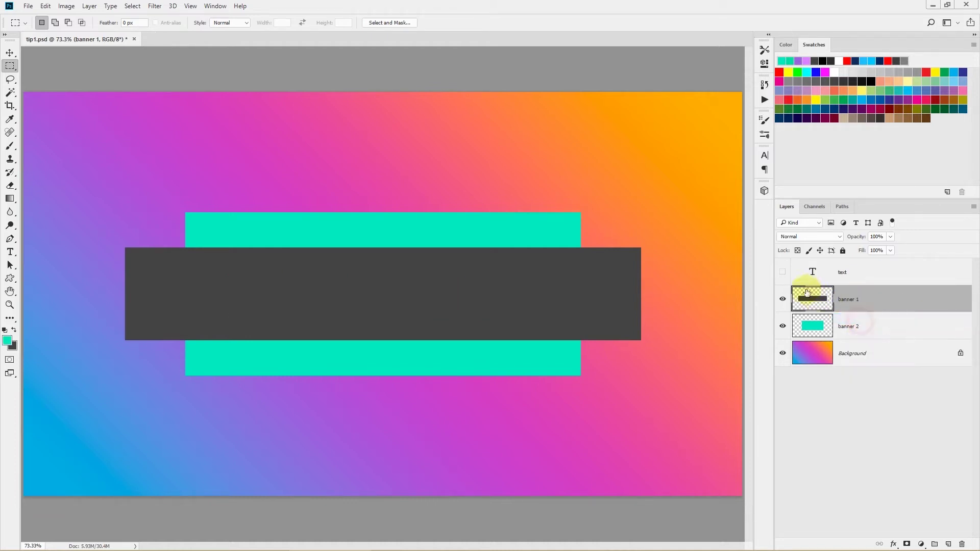
left_click(782, 272)
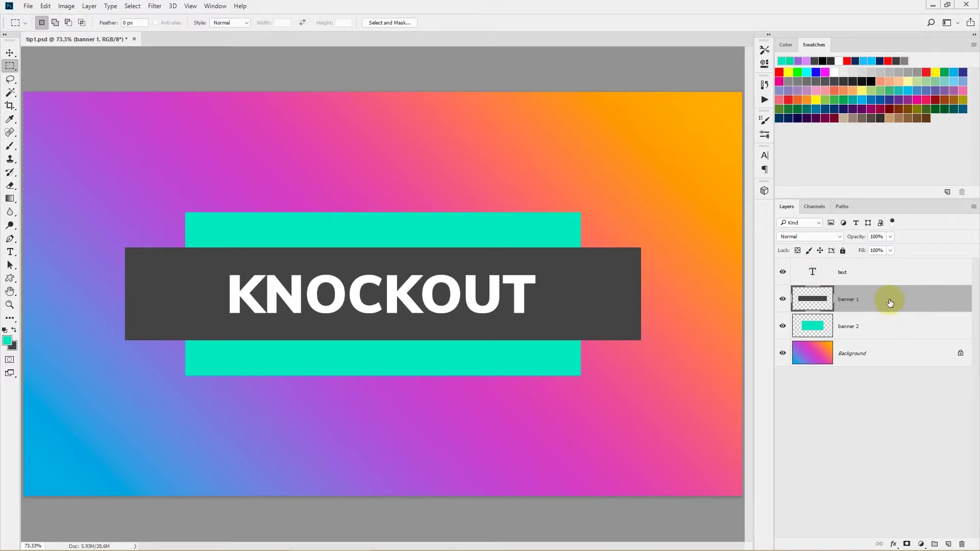
left_click(872, 276)
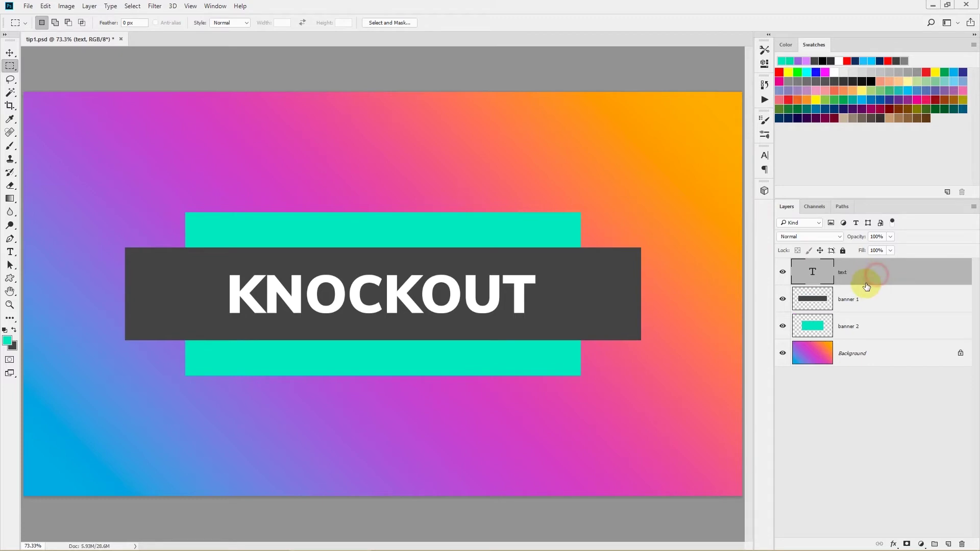
double_click(909, 276)
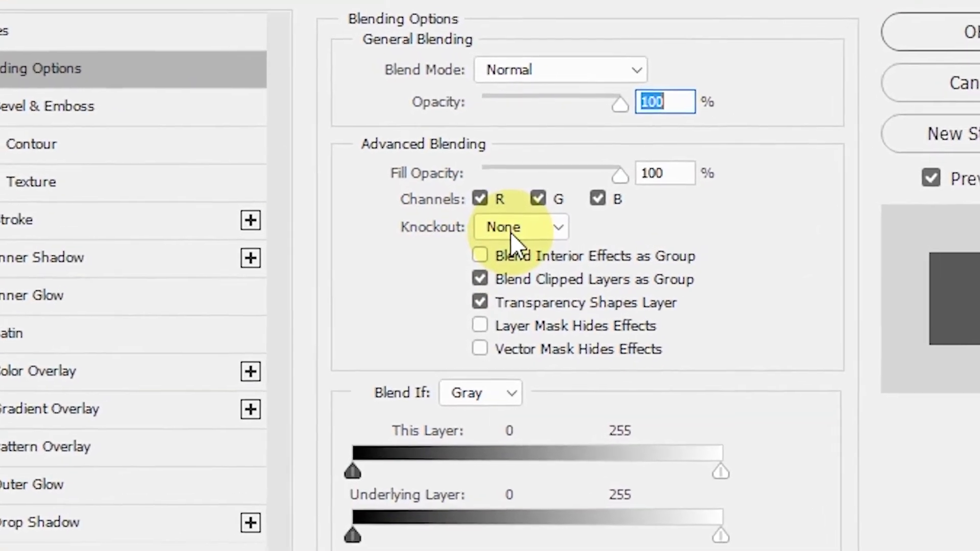
- Set the text layer's Knockout to Shallow and its Fill Opacity to 0%
left_click(510, 230)
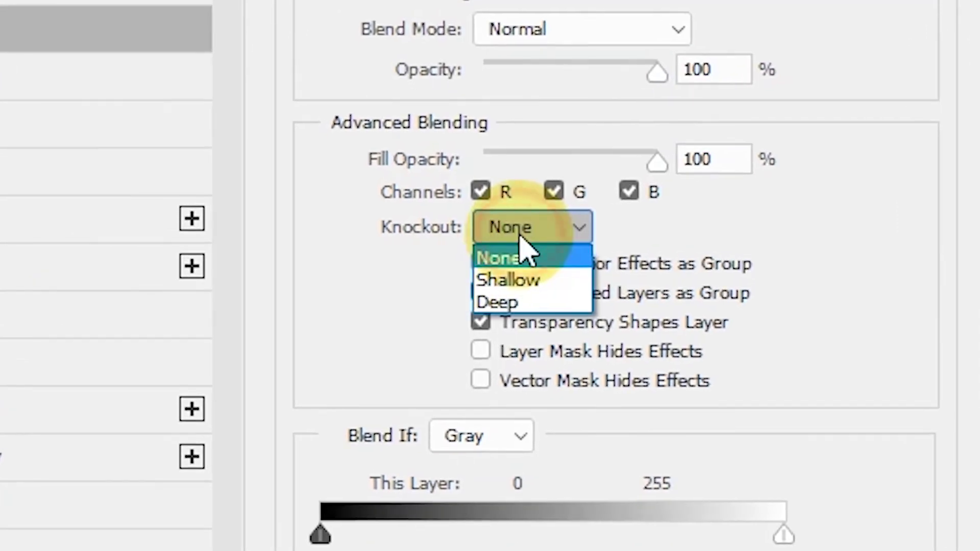
left_click(536, 281)
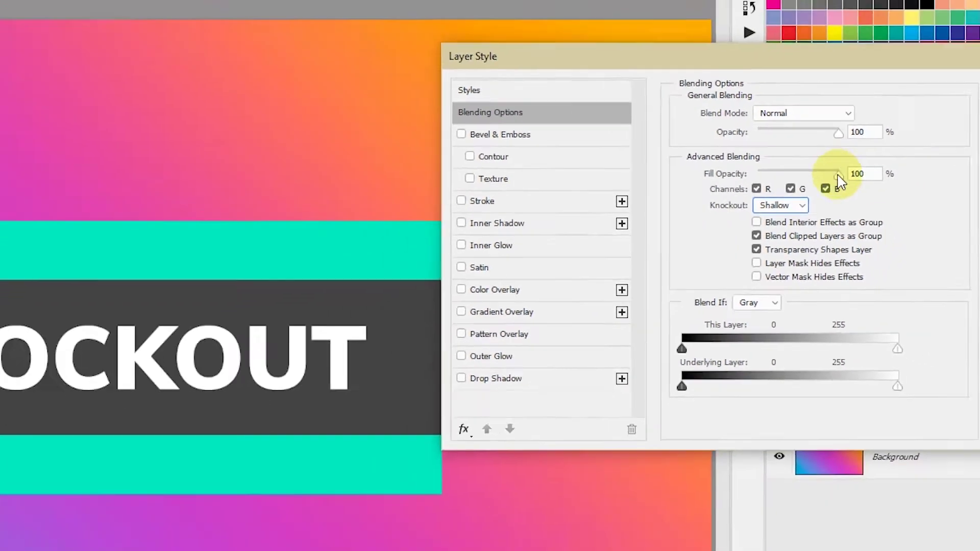
left_click_drag(840, 175, 769, 187)
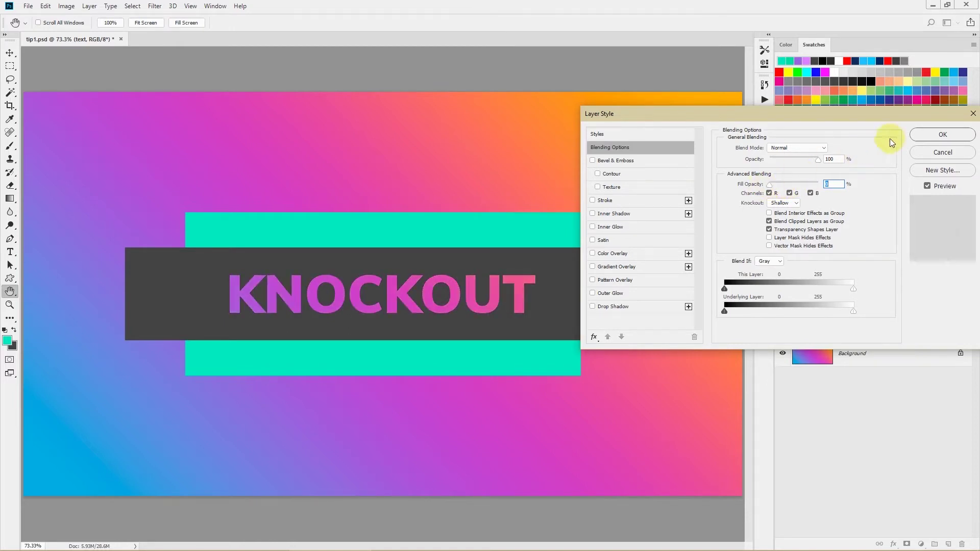
- Apply the knockout style, test retyping the text as 'SAMPLE TEXT', then discard the edit
left_click(923, 135)
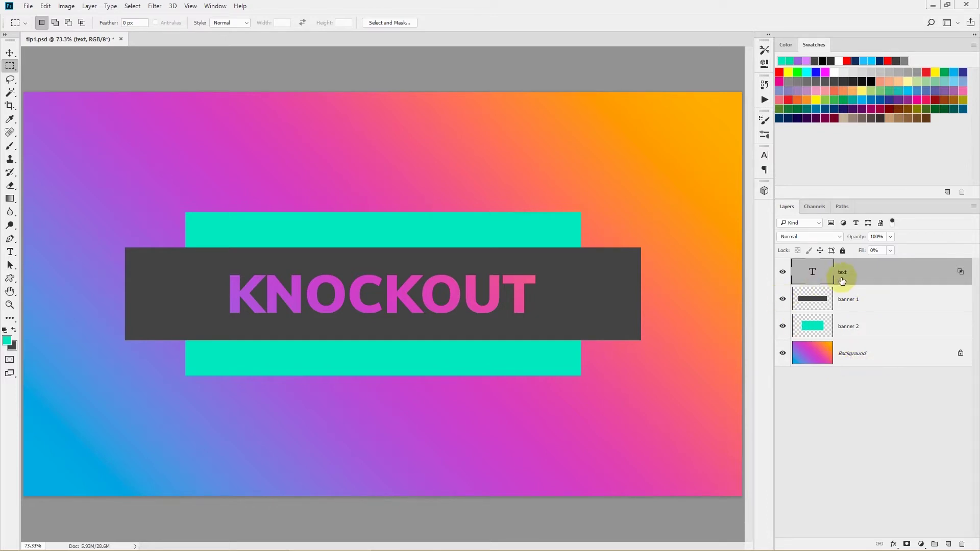
double_click(814, 273)
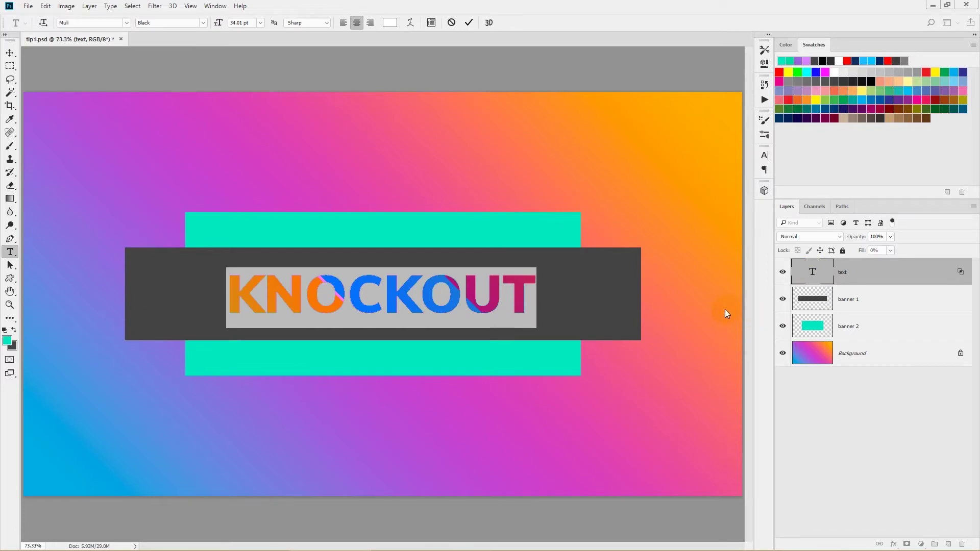
type("SAMPLE TEX")
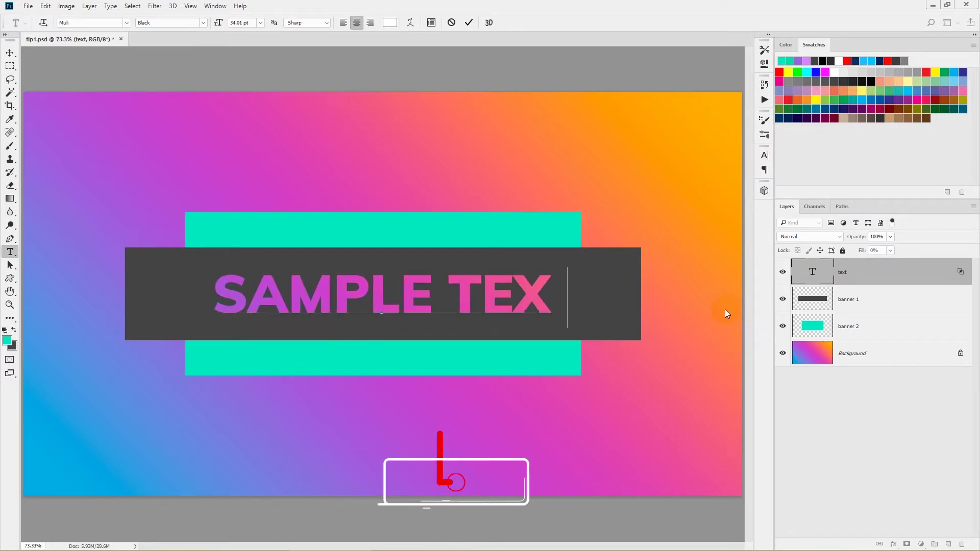
type("T")
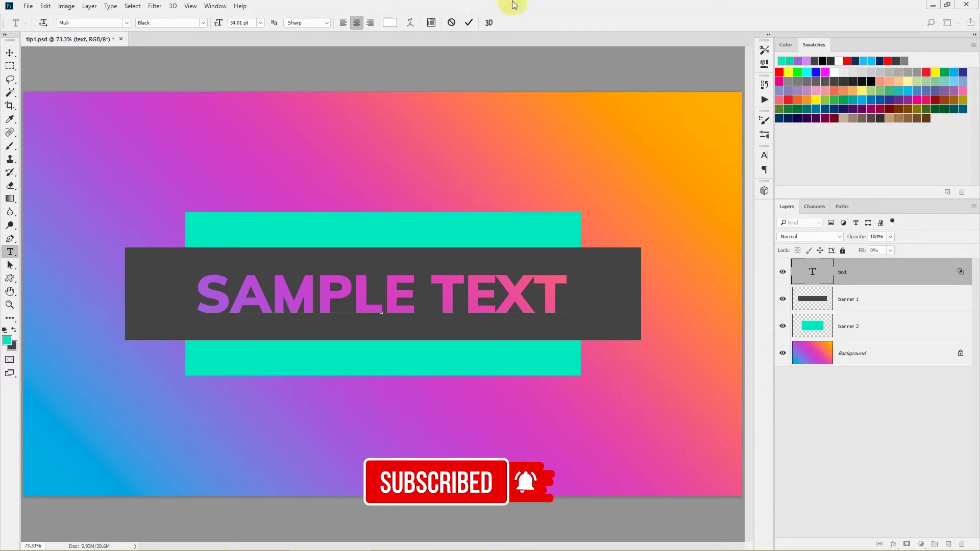
left_click(451, 22)
key("m")
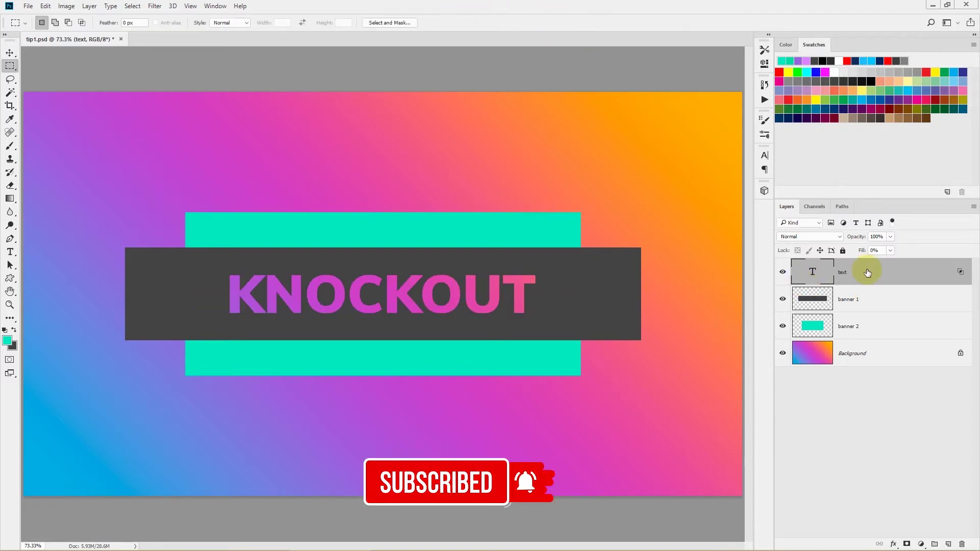
left_click(879, 299)
left_click(6, 52)
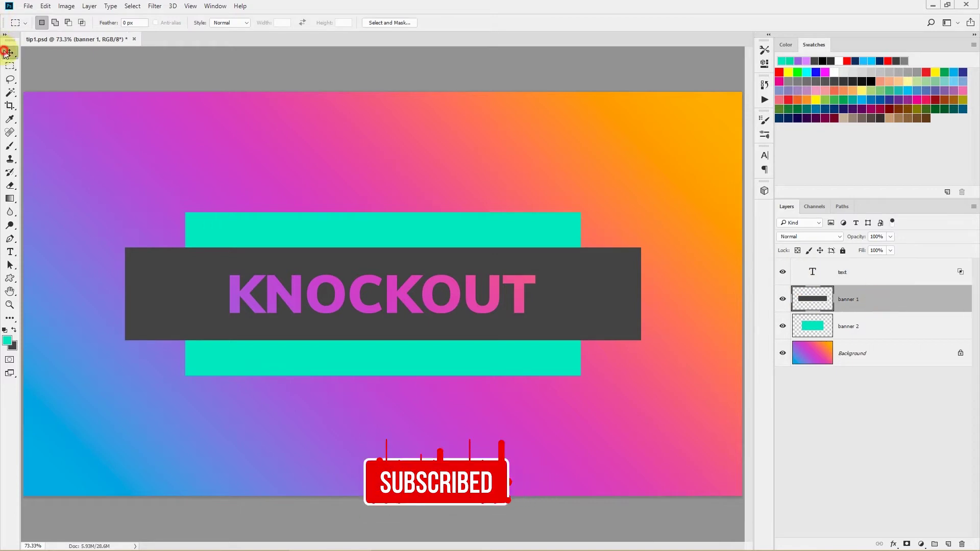
mouse_move(429, 276)
left_mouse_down()
mouse_move(419, 200)
mouse_move(369, 272)
mouse_move(441, 312)
mouse_move(459, 279)
mouse_move(409, 250)
mouse_move(390, 276)
mouse_move(425, 271)
left_mouse_up()
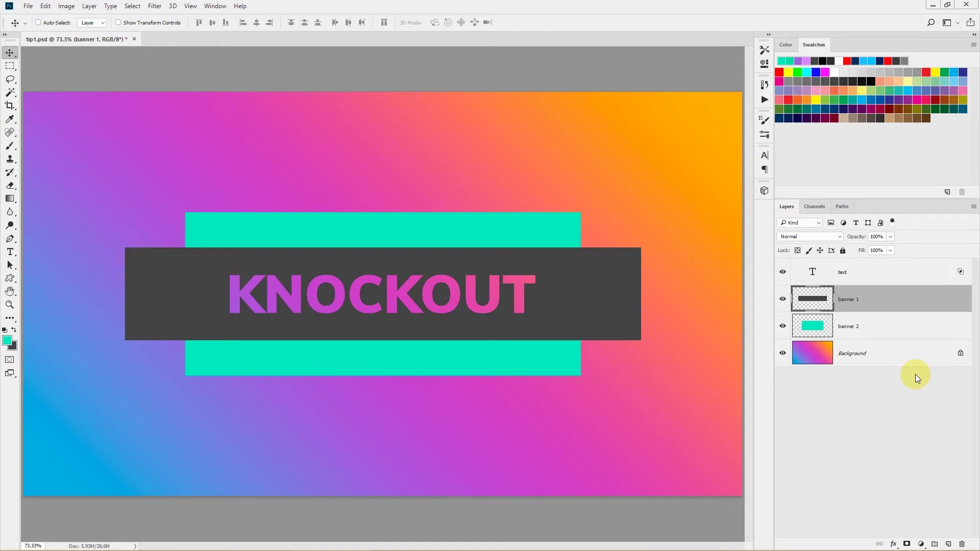
left_click(864, 303)
left_click(853, 326)
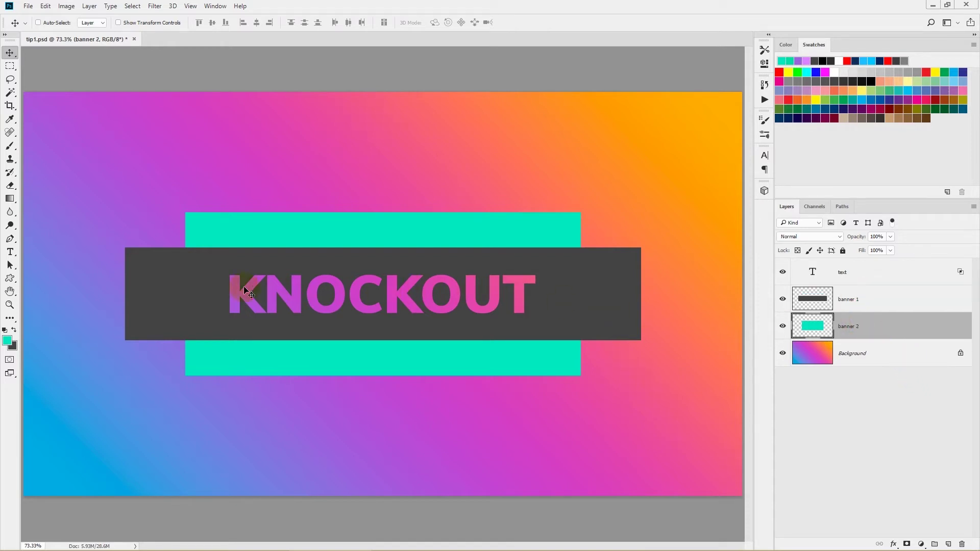
left_click(917, 332)
left_click(872, 302)
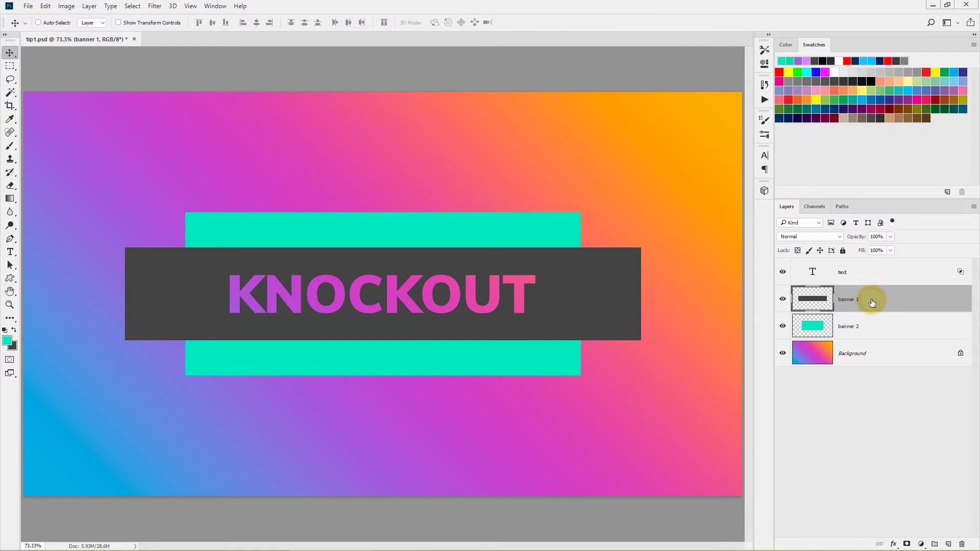
left_click(861, 275, "shift")
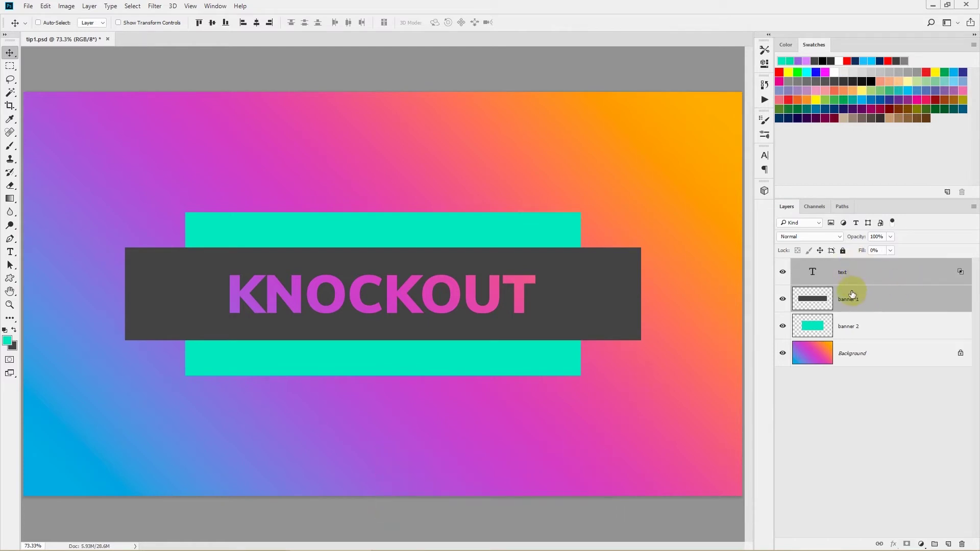
- Group the text and banner 1 layers into Group 1 and collapse it
key("ctrl")
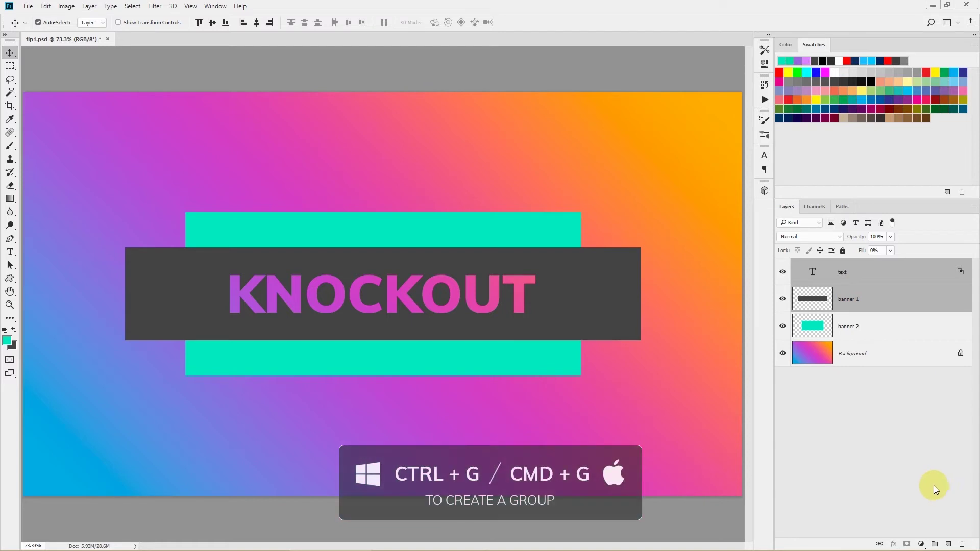
key("ctrl+g")
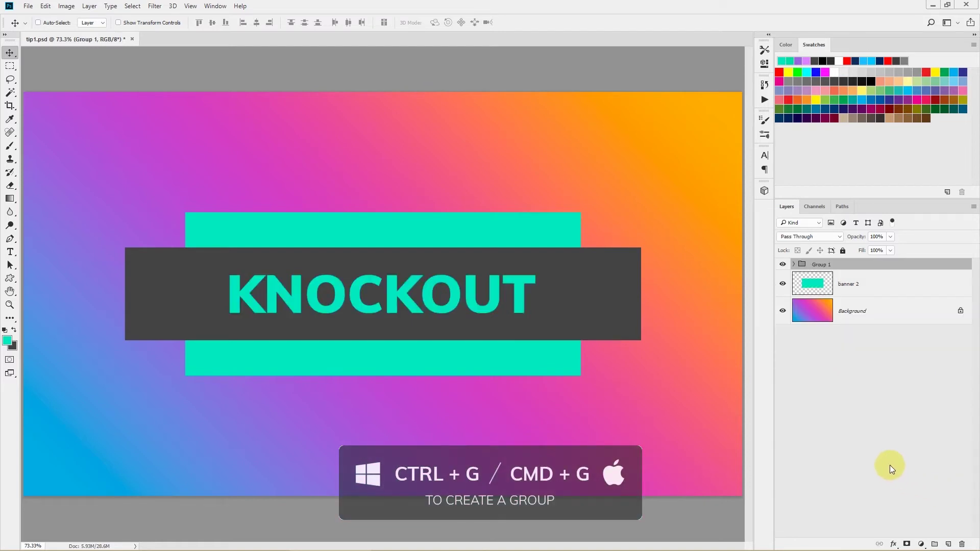
left_click(794, 264)
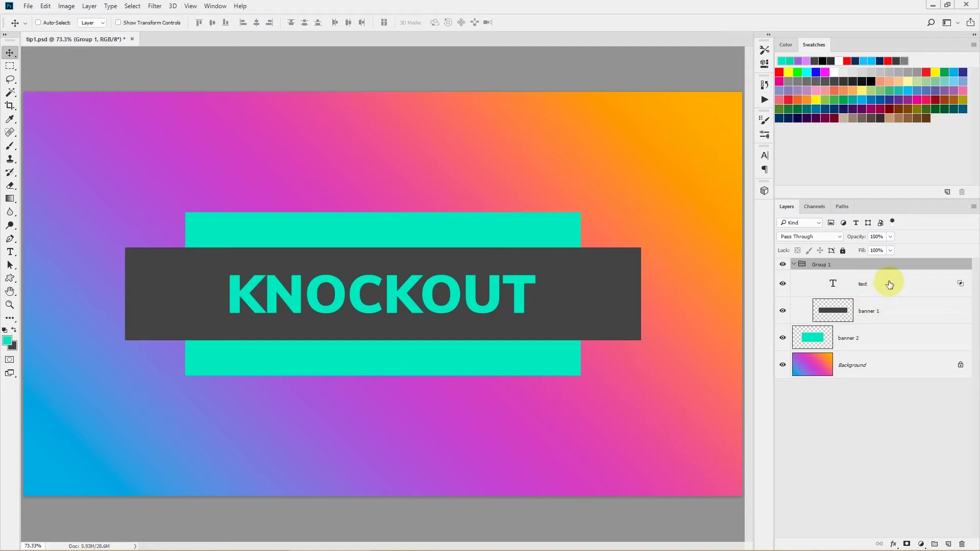
left_click(889, 284)
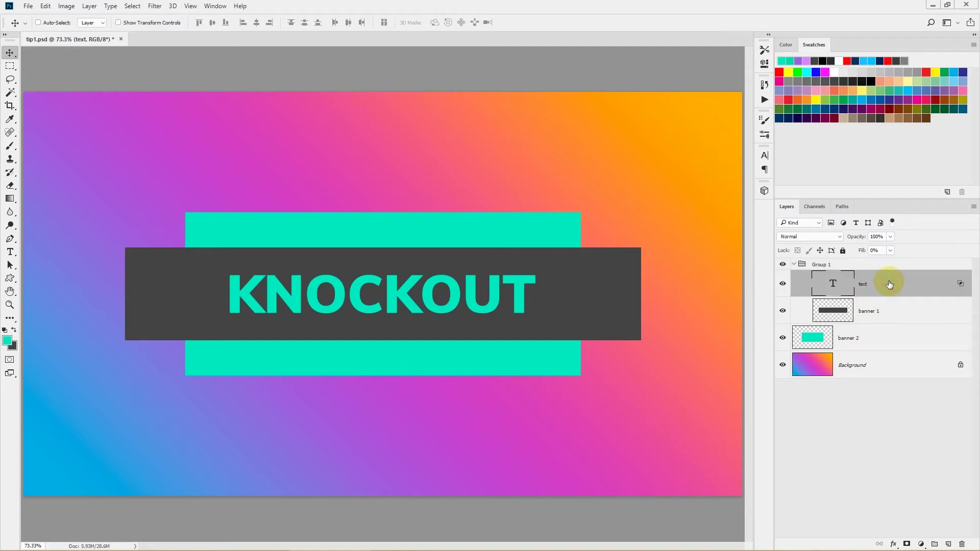
left_click(817, 265)
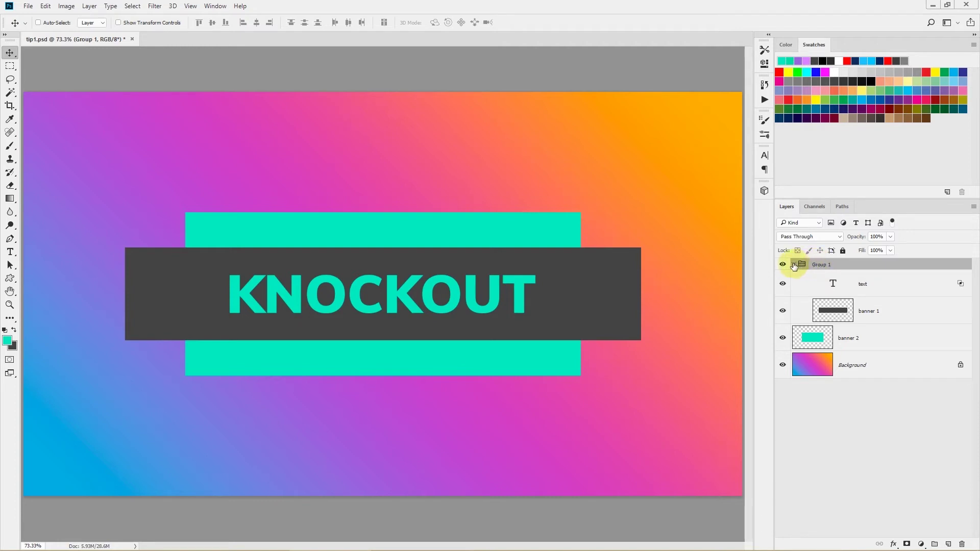
left_click(794, 264)
- Hide and reshow the teal banner 2 layer to check the knockout
left_click(872, 287)
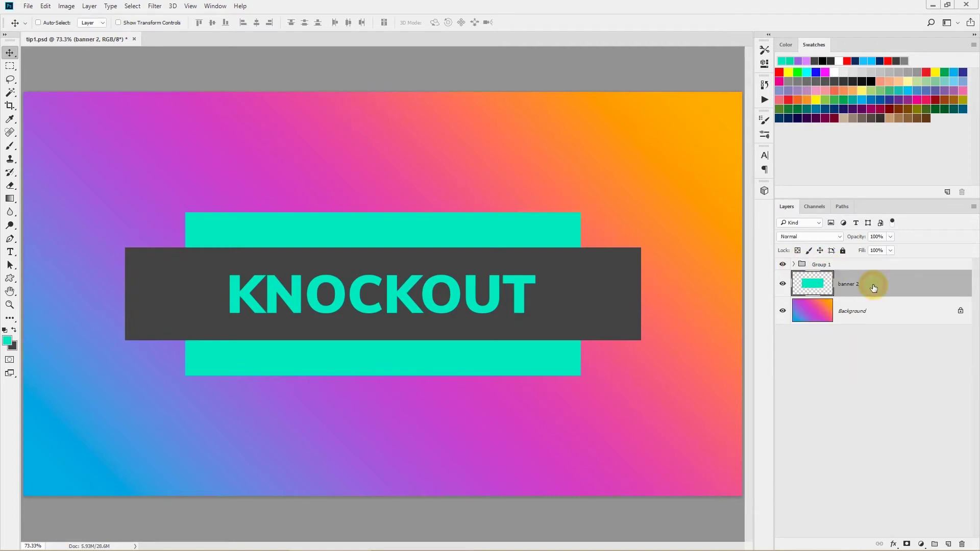
left_click(781, 286)
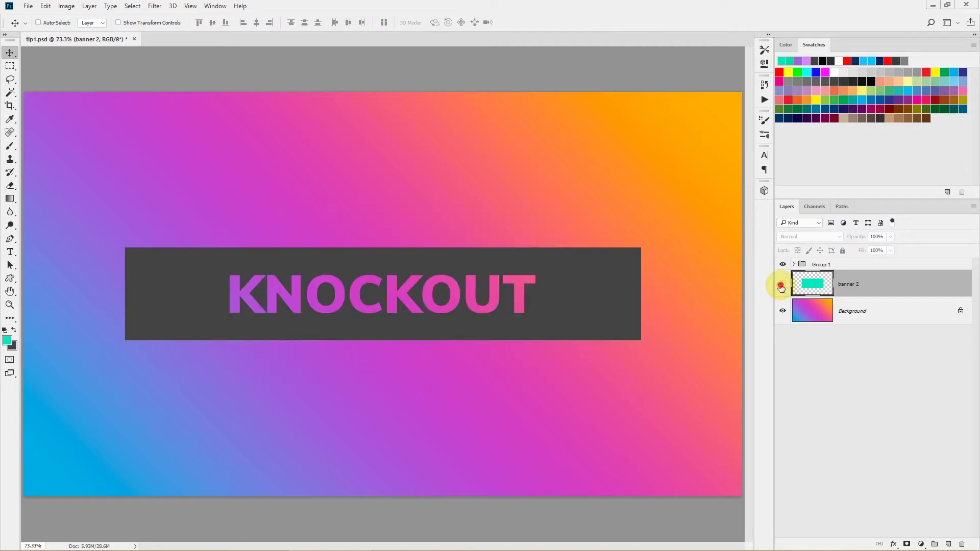
left_click(781, 286)
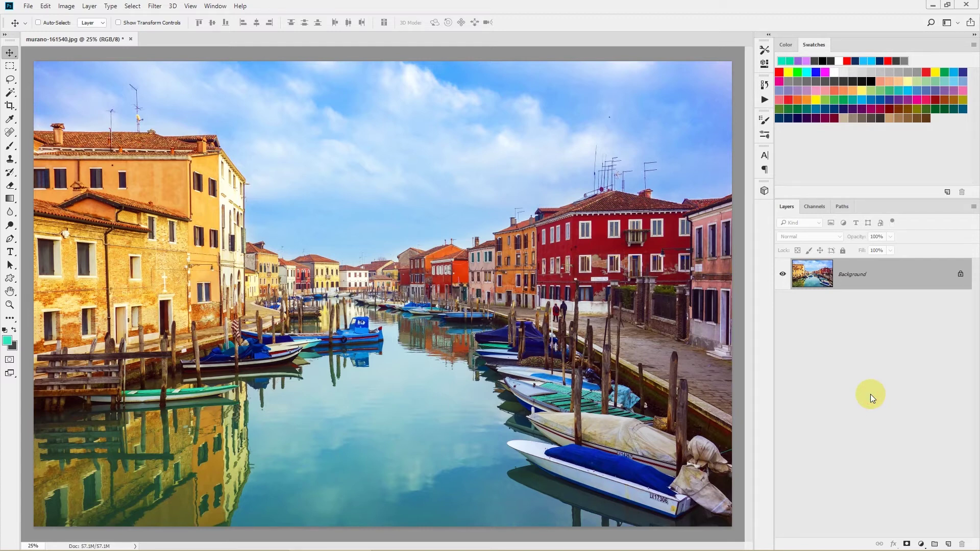
- Load the canal photo's bright pixels as a luminosity selection with Ctrl+Alt+2
left_click(133, 6)
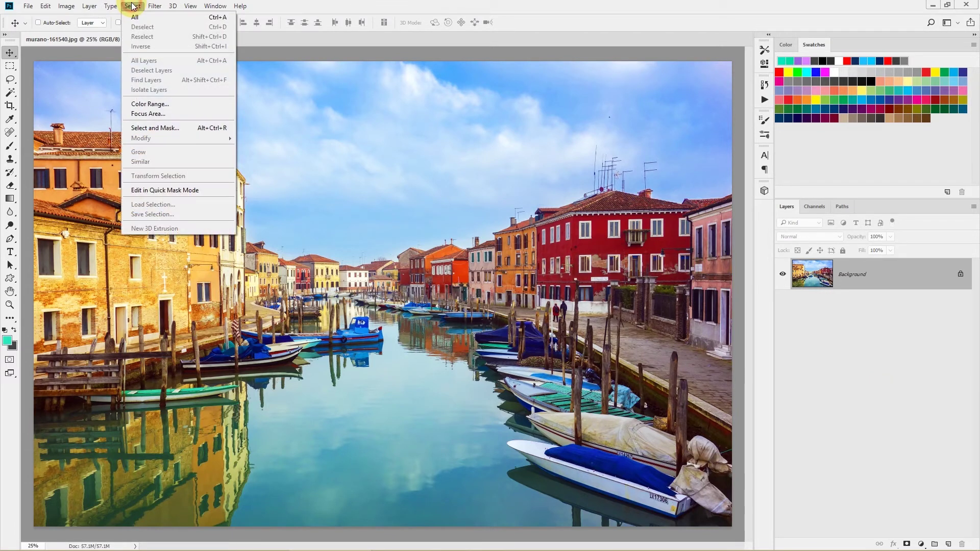
left_click(370, 4)
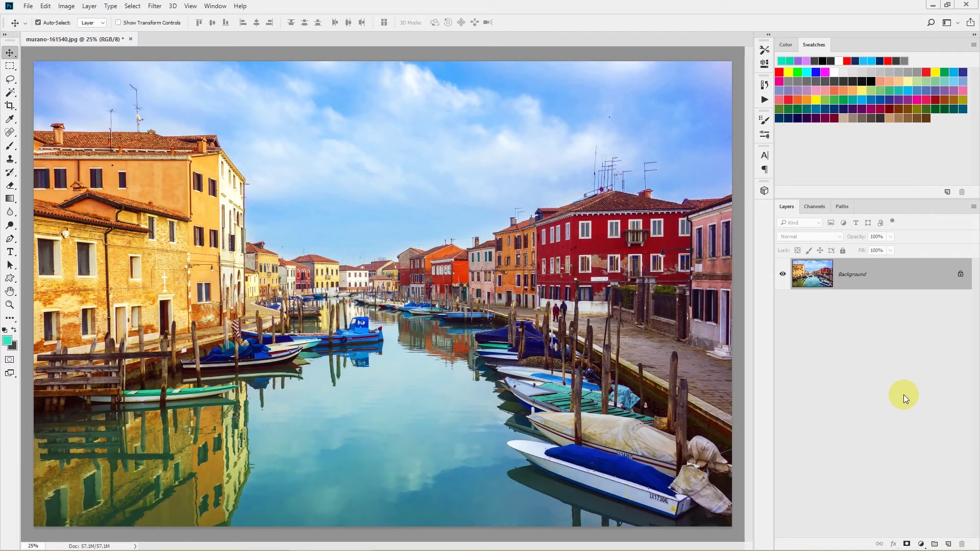
key("ctrl+alt+2")
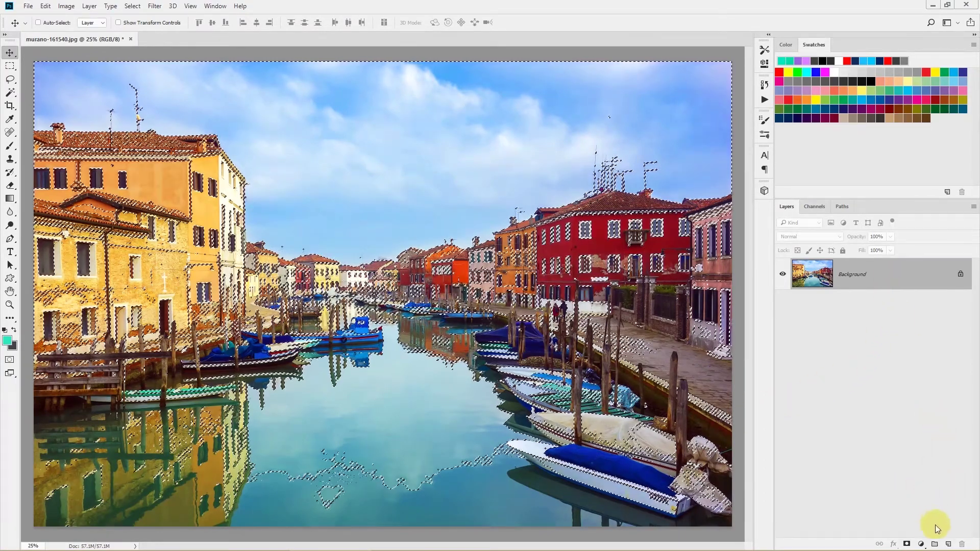
- Add a Curves 1 adjustment layer and view its brightness-based mask in grayscale on the canvas
left_click(921, 544)
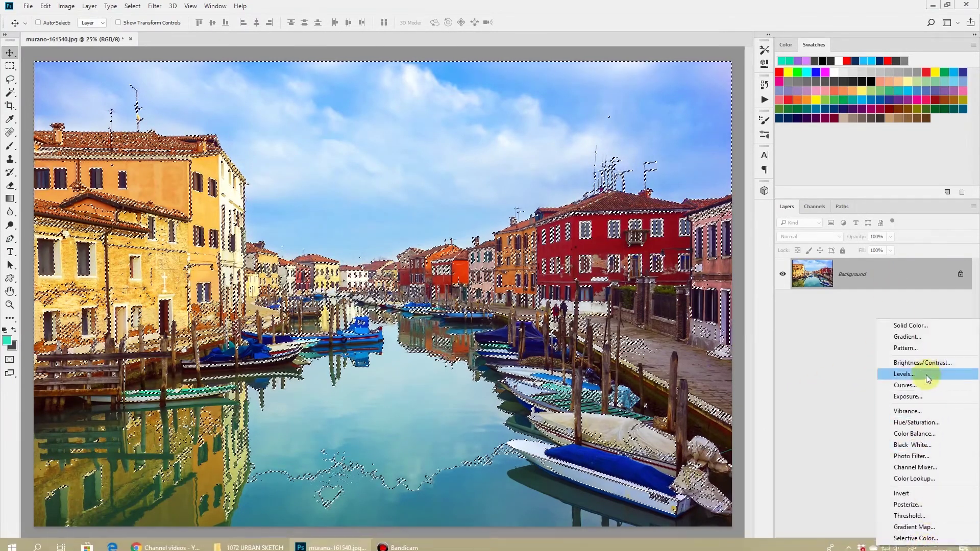
left_click(919, 384)
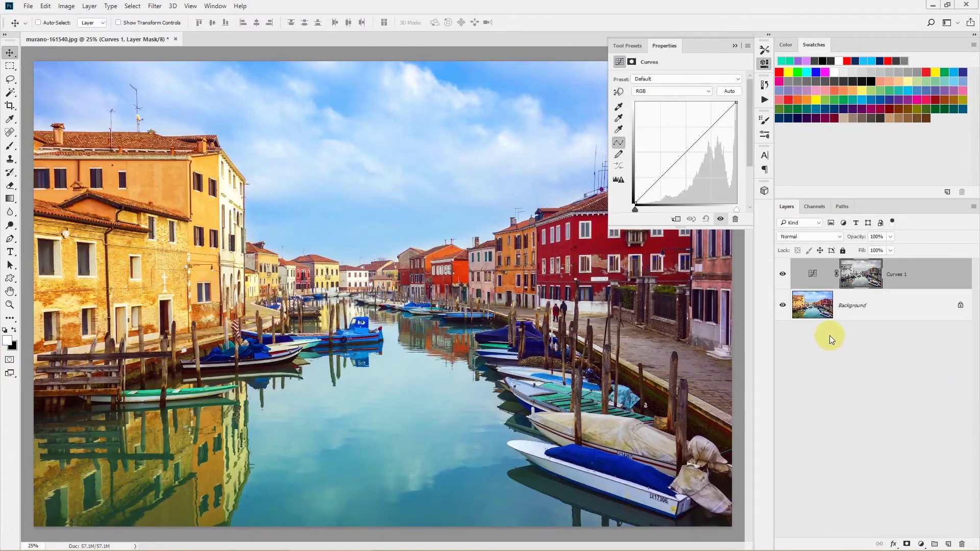
left_click(920, 271)
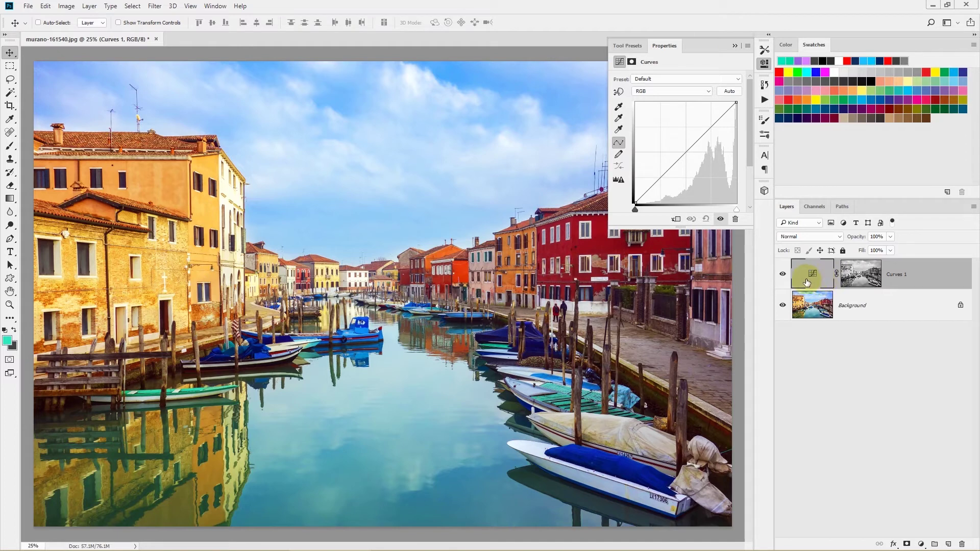
left_click(862, 277, "alt")
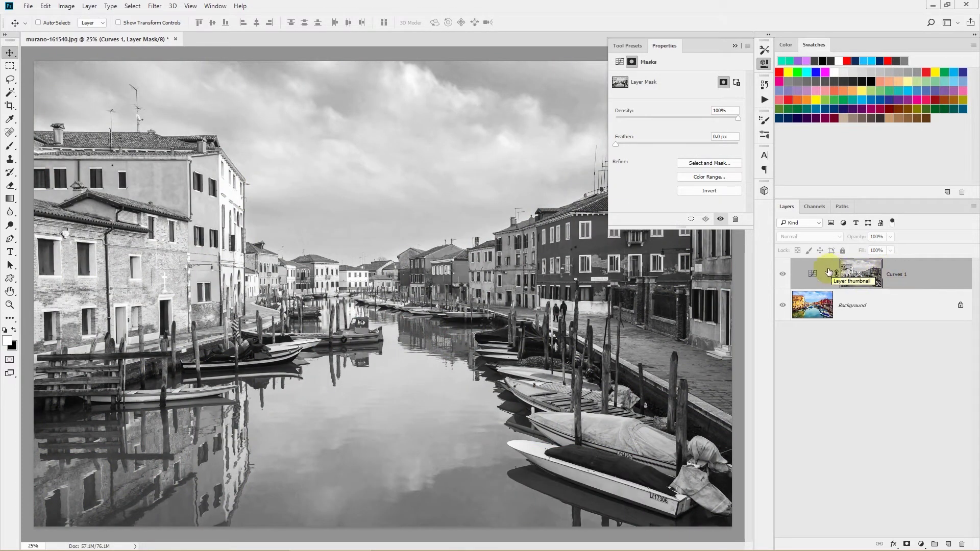
- Bend the RGB curve upward to brighten the photo, then invert the Curves 1 mask with Ctrl+I
left_click(811, 274)
mouse_move(683, 150)
left_mouse_down()
mouse_move(658, 127)
mouse_move(712, 192)
mouse_move(658, 153)
mouse_move(710, 194)
mouse_move(660, 148)
mouse_move(678, 158)
left_mouse_up()
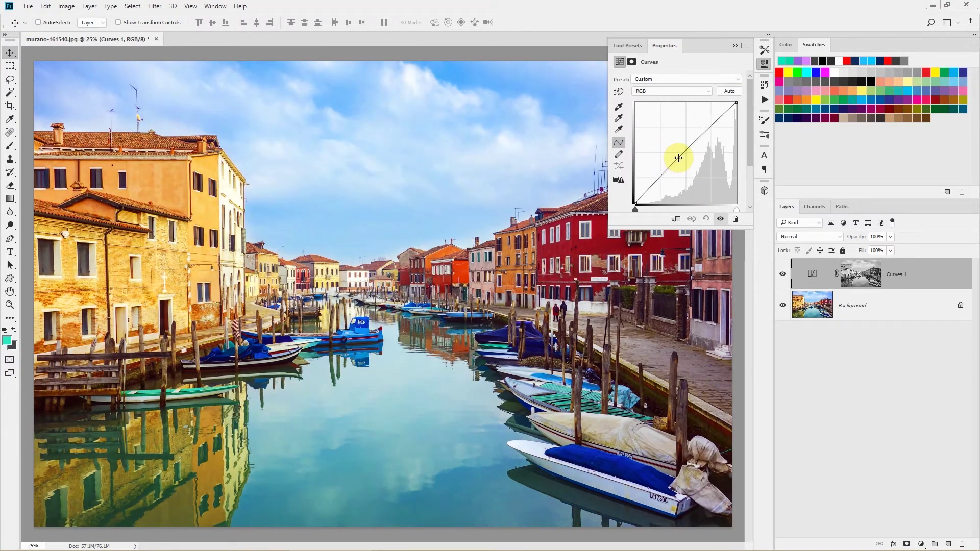
left_click(873, 273)
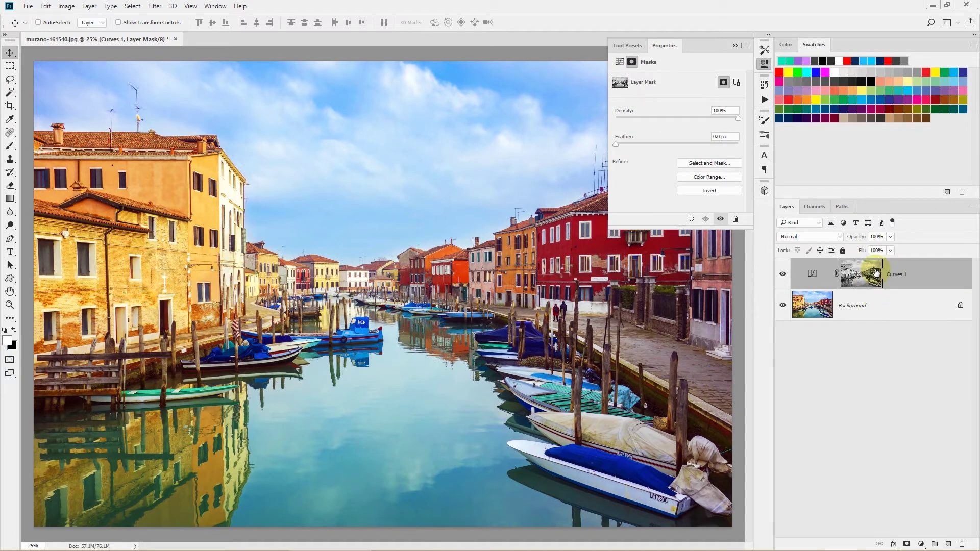
key("ctrl+i")
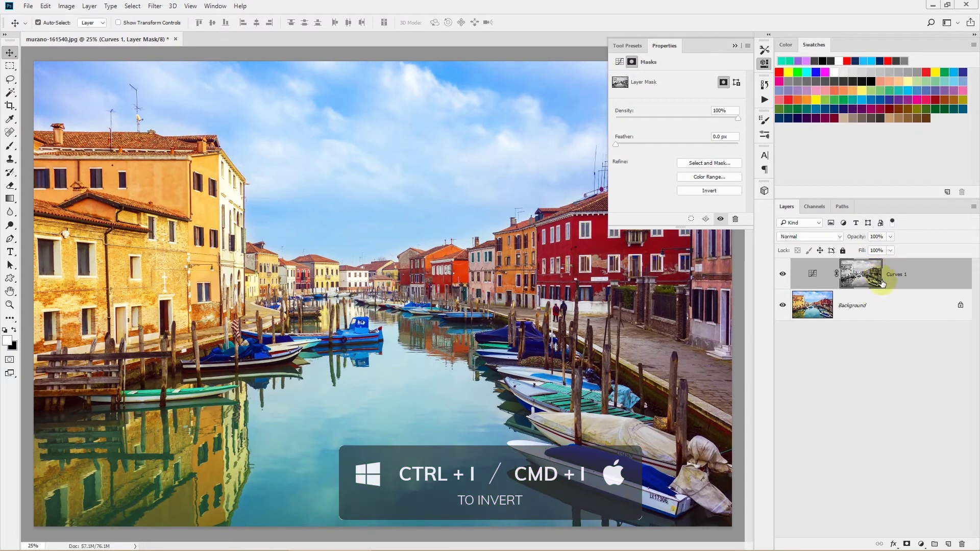
key("ctrl+i")
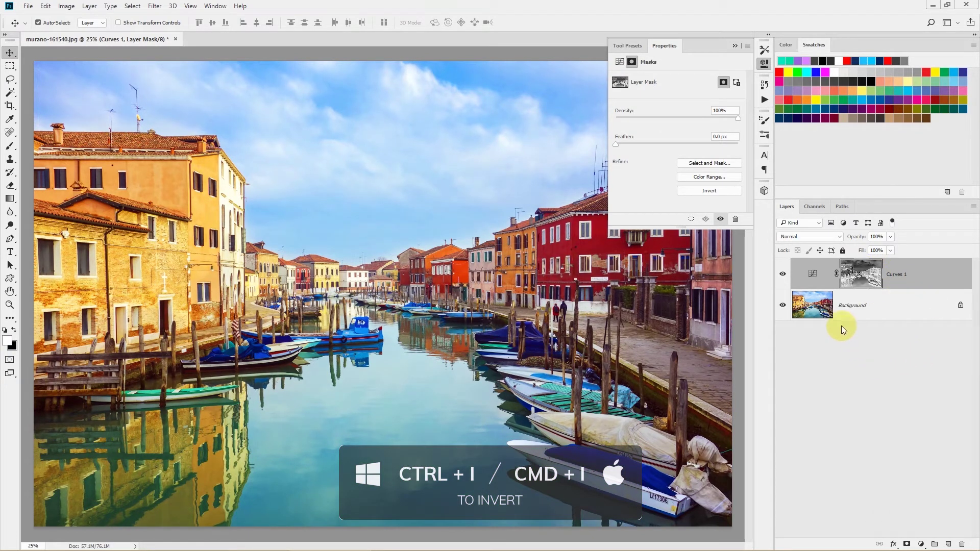
- Add a point and lift the curve to lighten the darker areas
left_click(813, 274)
left_click(677, 156)
mouse_move(677, 156)
left_mouse_down()
mouse_move(696, 171)
mouse_move(650, 114)
mouse_move(682, 148)
left_mouse_up()
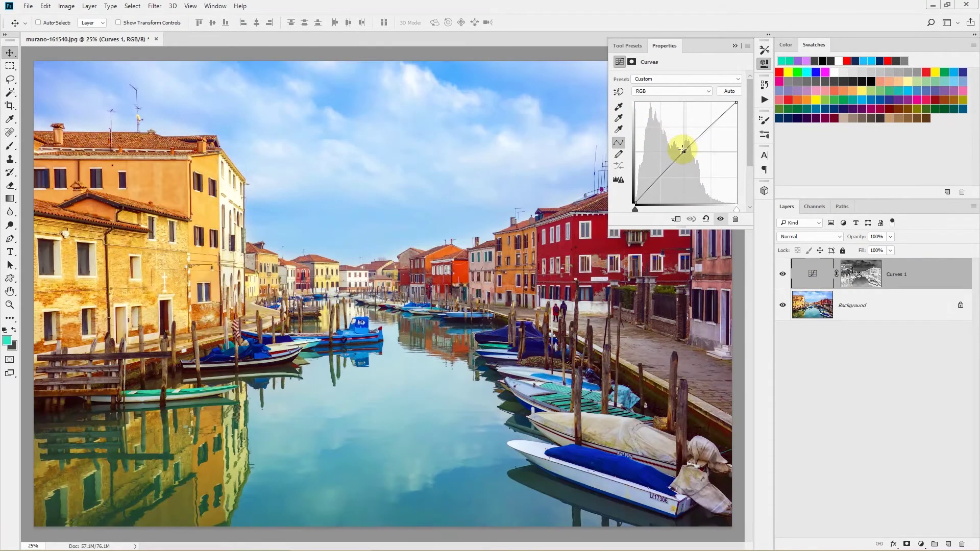
- Collapse Properties, delete the Curves 1 layer, and select the Background layer
left_click(735, 45)
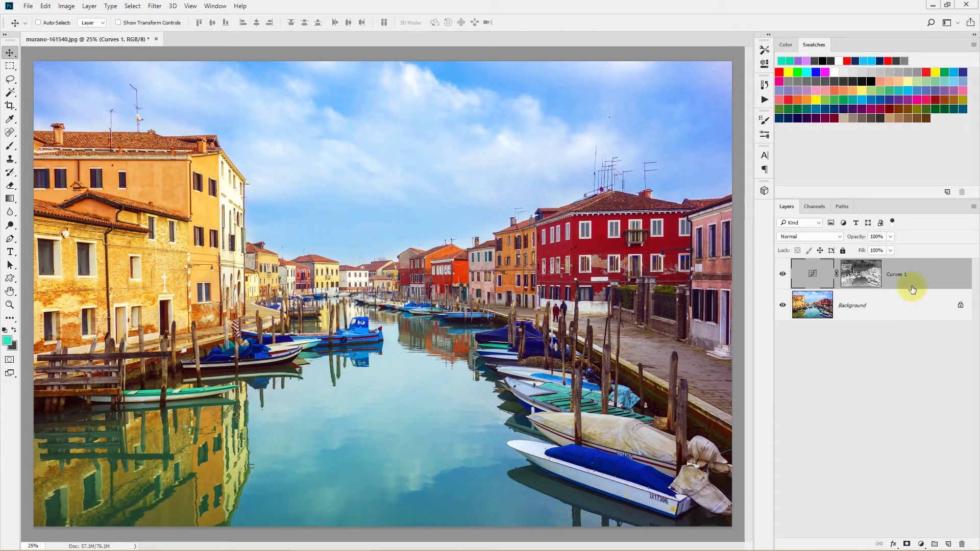
left_click(961, 544)
left_click(452, 209)
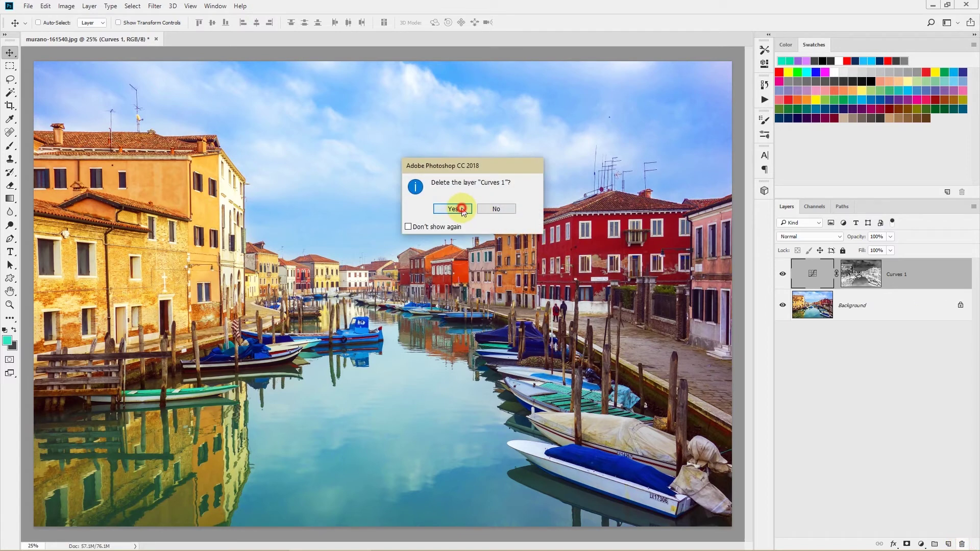
left_click(876, 264)
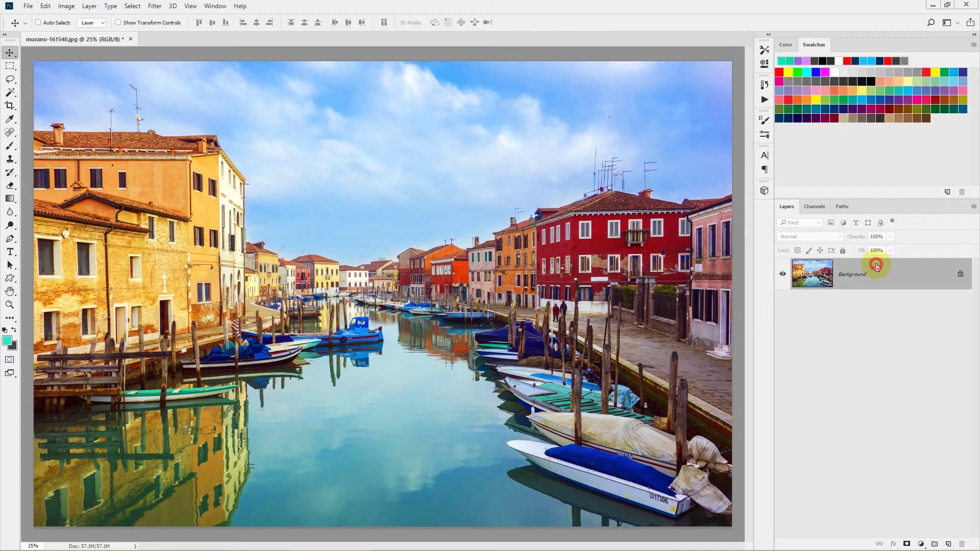
- Ctrl-click the RGB channel to load the bright-area selection, then hide the Channels panel
left_click(813, 208)
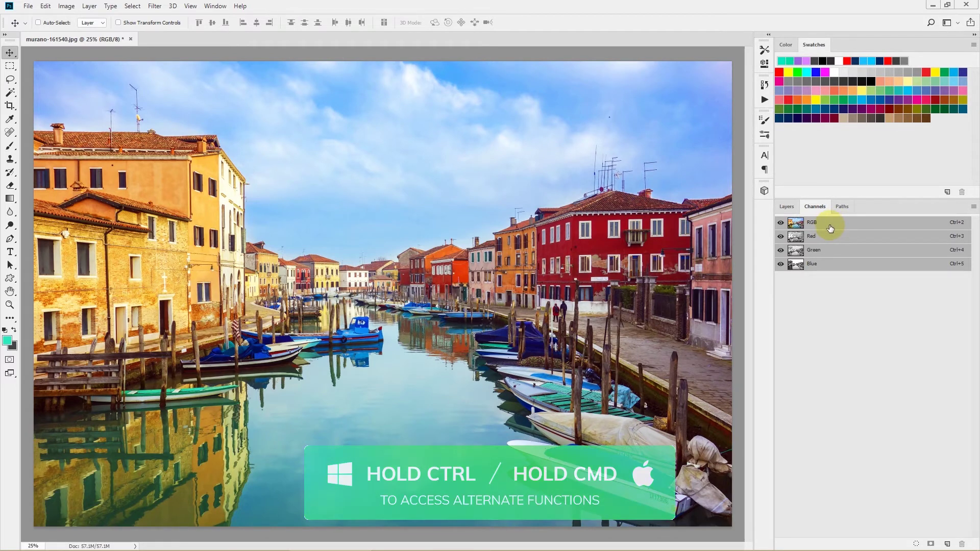
key("ctrl")
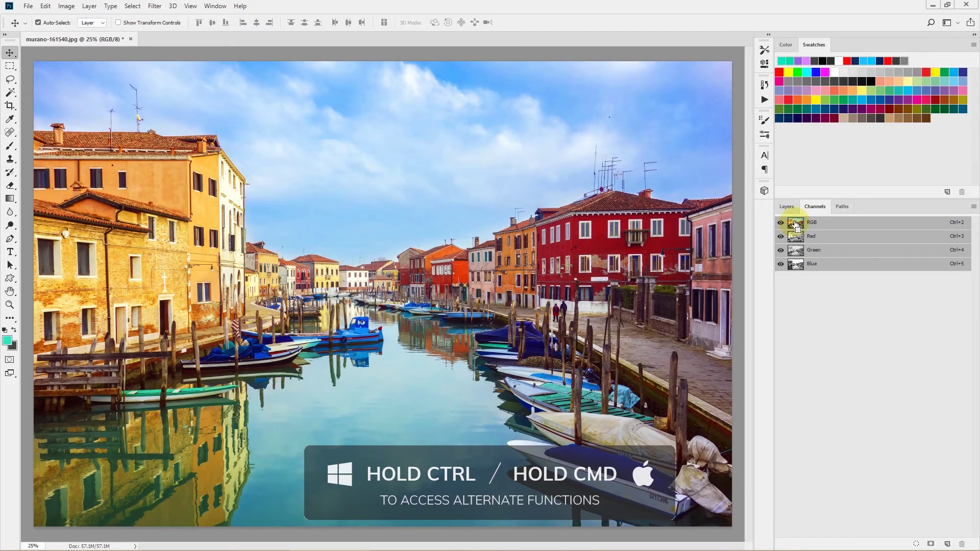
left_click(796, 224, "ctrl")
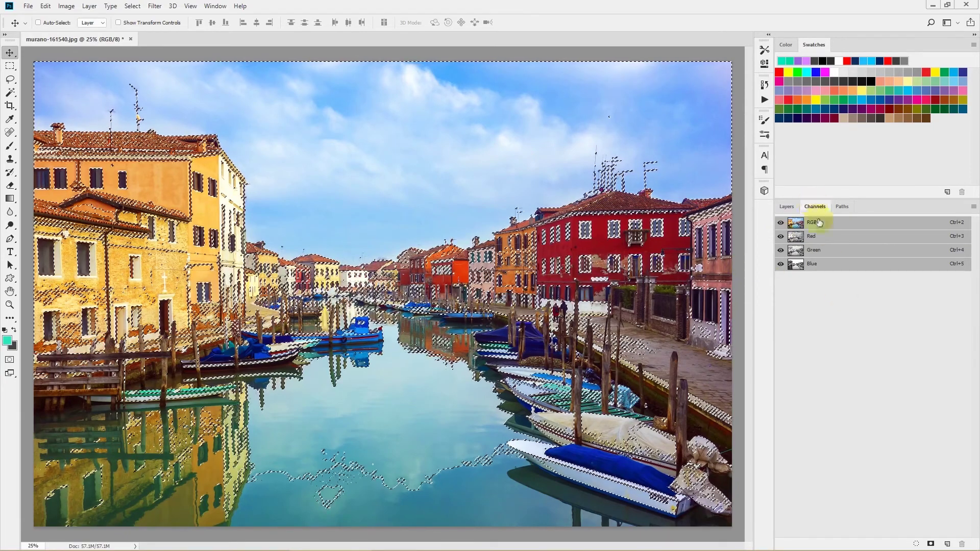
left_click(215, 6)
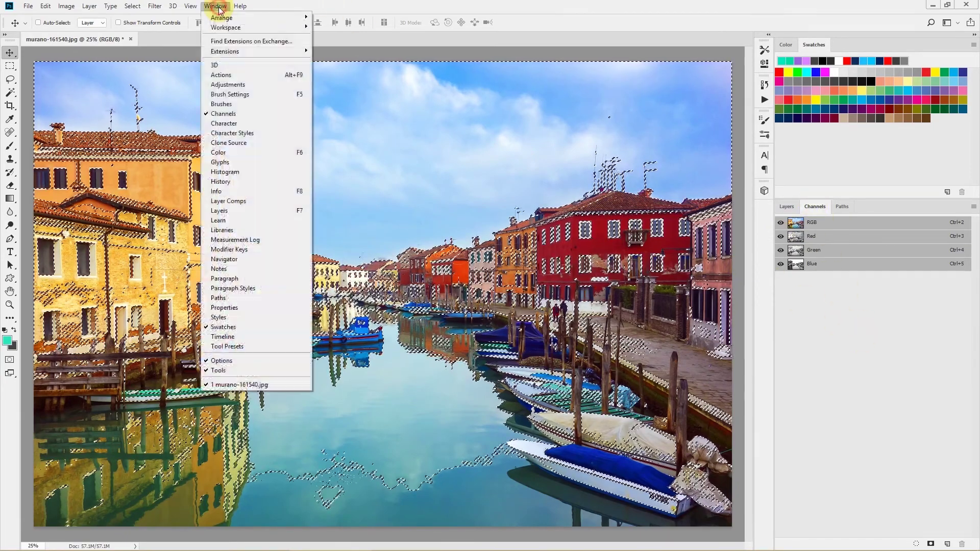
left_click(220, 114)
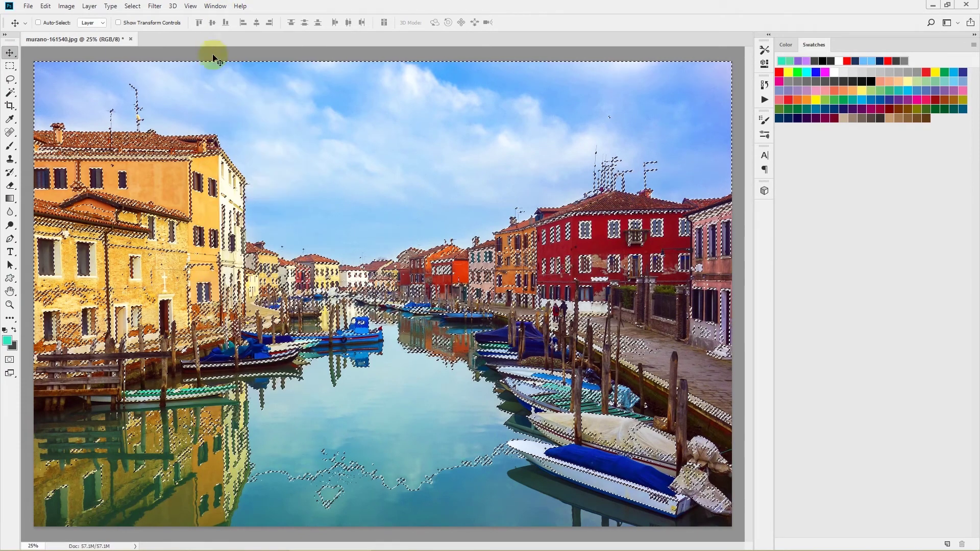
left_click(215, 7)
- Add a Curves adjustment layer above the savanna lake photo's Background layer
left_click(219, 113)
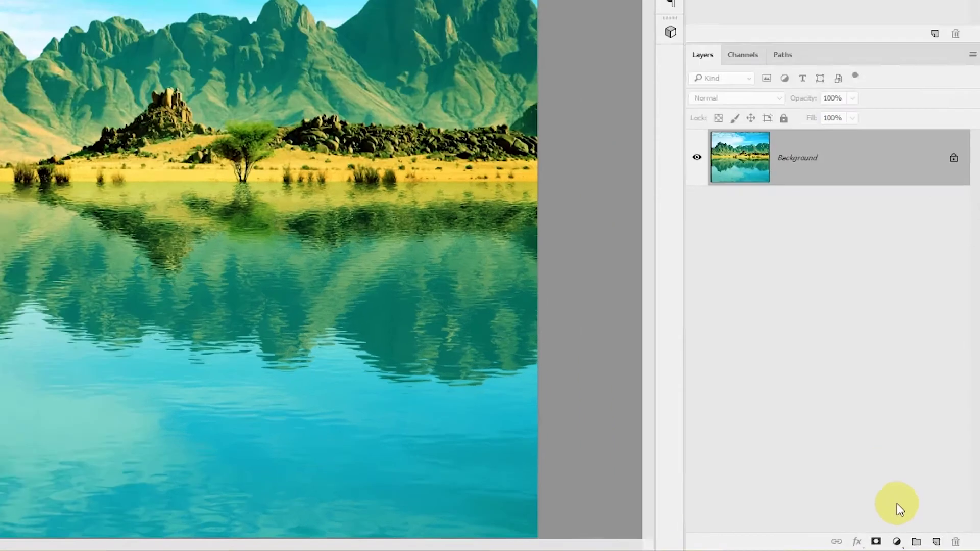
left_click(896, 541)
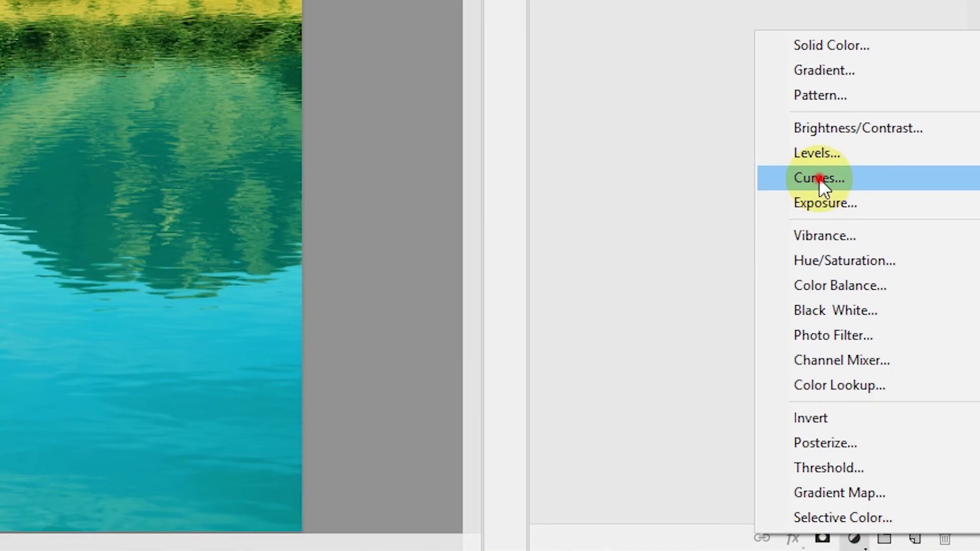
left_click(818, 177)
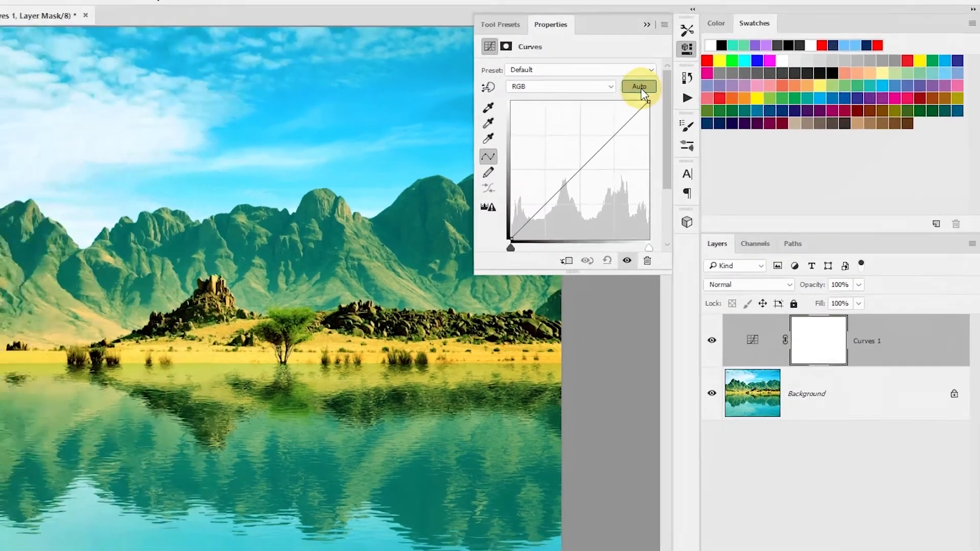
- Alt-click Auto in Curves and apply the Find Dark & Light Colors algorithm
left_click(730, 93, "alt")
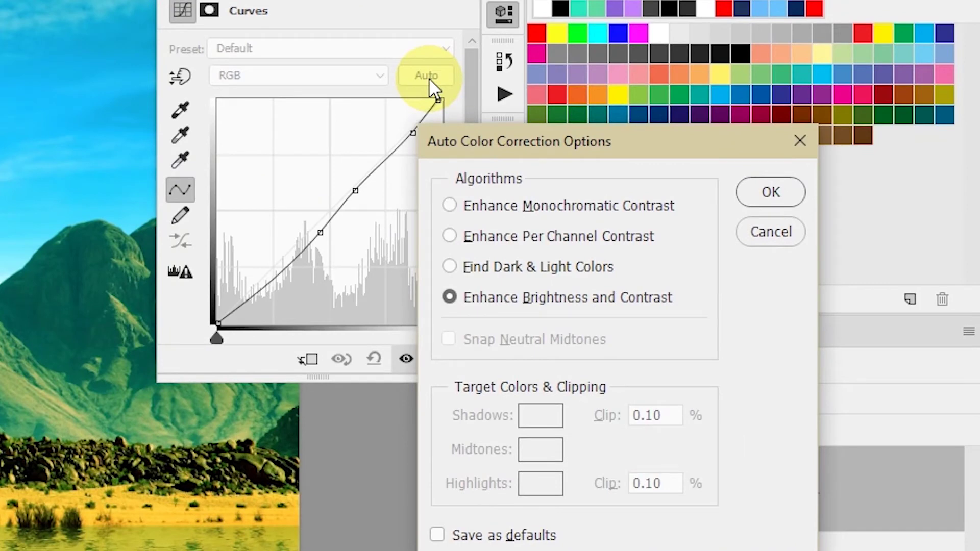
left_click_drag(579, 146, 536, 152)
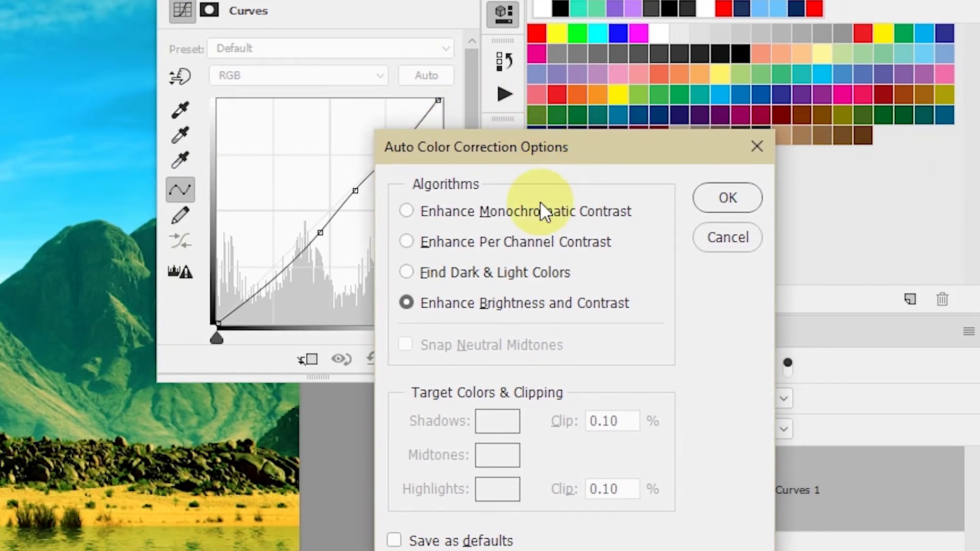
left_click(430, 276)
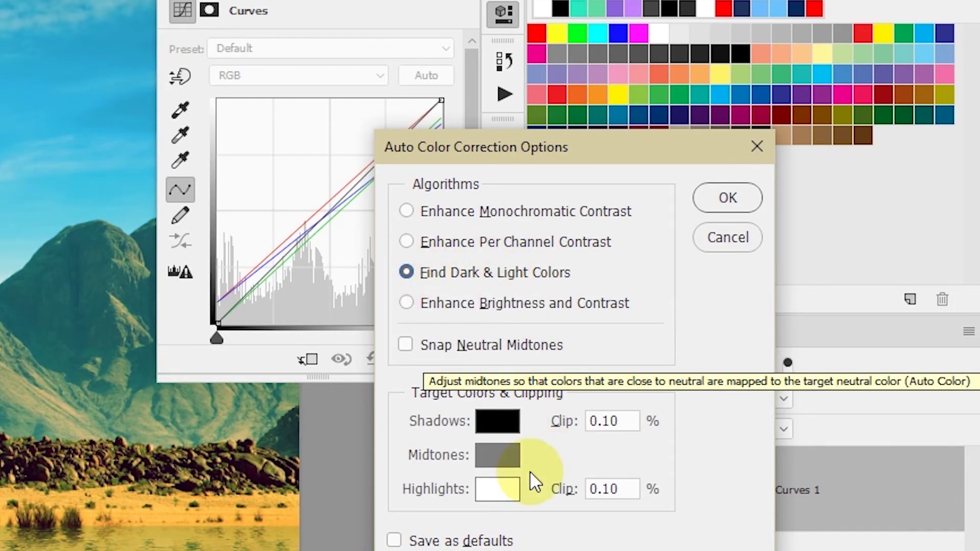
left_click(728, 198)
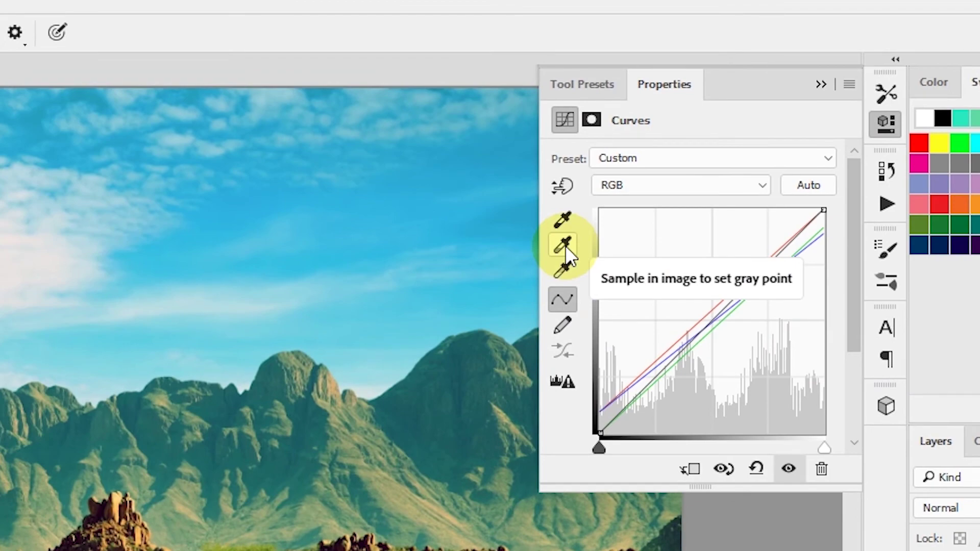
- Set the mountain as the Curves gray point, resampling until the landscape turns warm orange
left_click(563, 246)
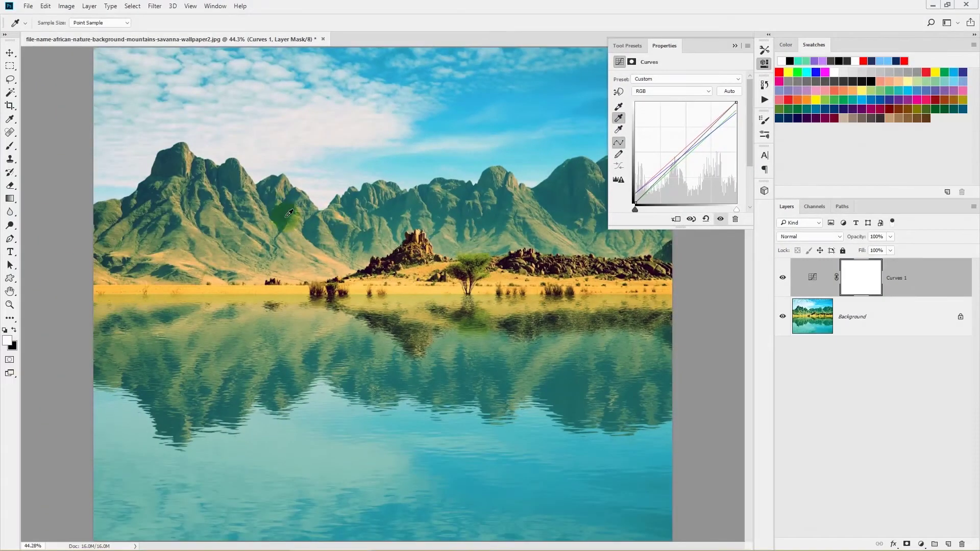
left_click(238, 183)
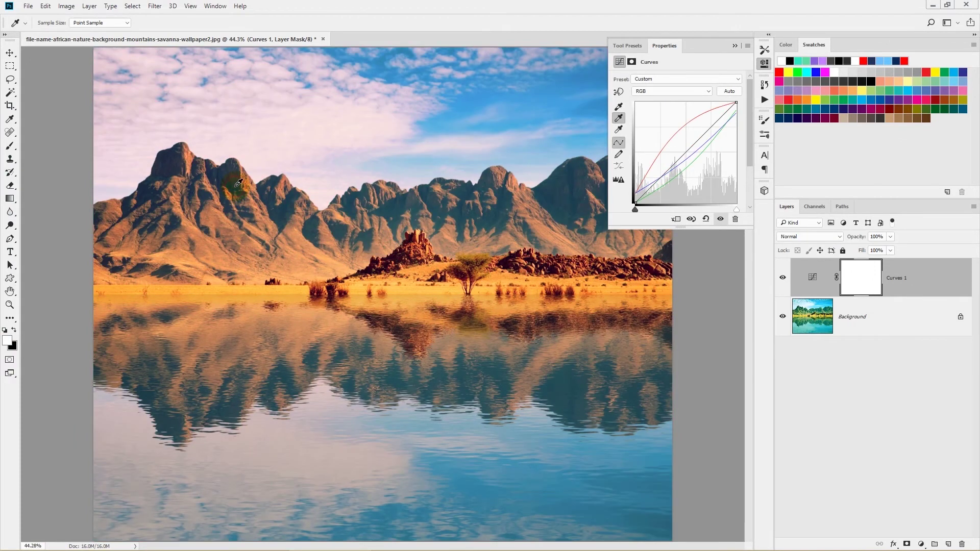
left_click(234, 177)
left_click(229, 175)
left_click(233, 173)
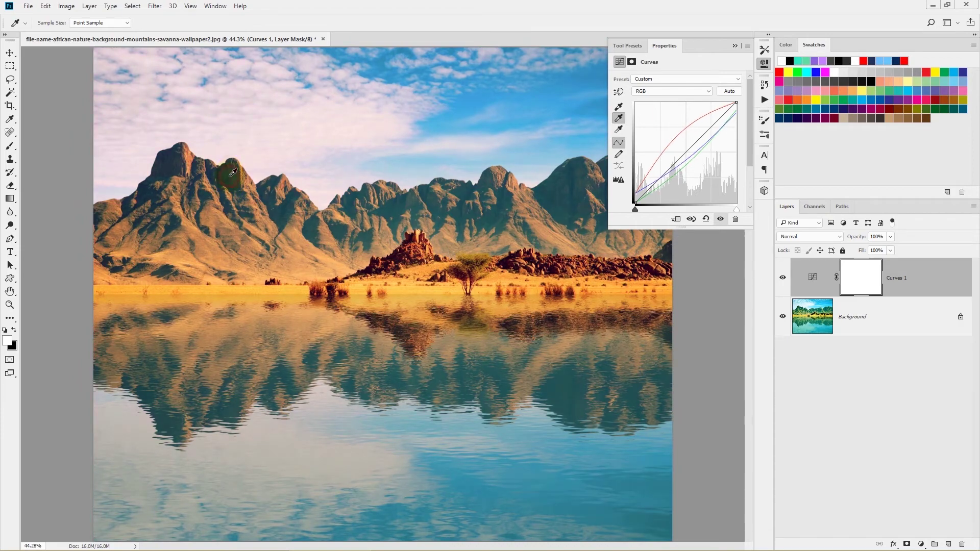
left_click(238, 180)
left_click(235, 179)
left_click(229, 176)
left_click(233, 178)
left_click(236, 181)
left_click(239, 178)
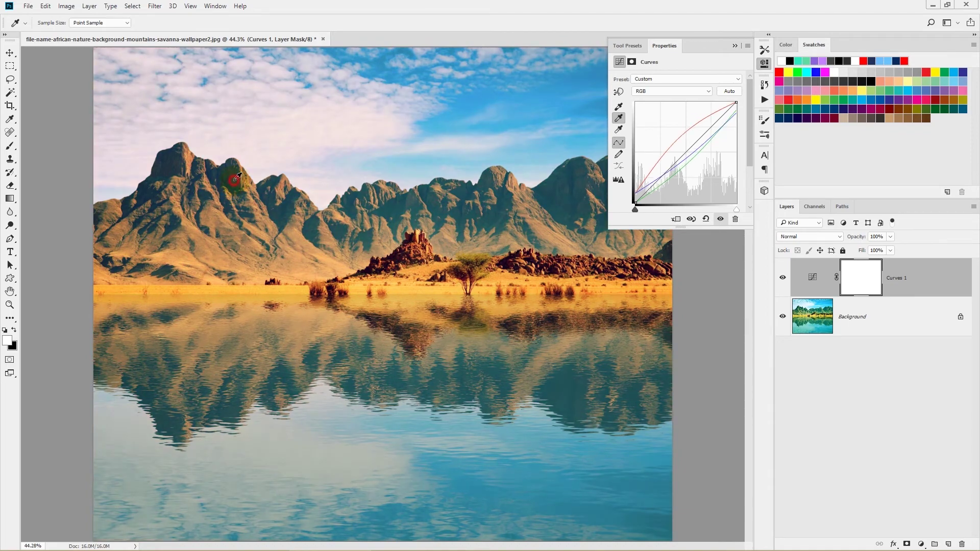
left_click(237, 179)
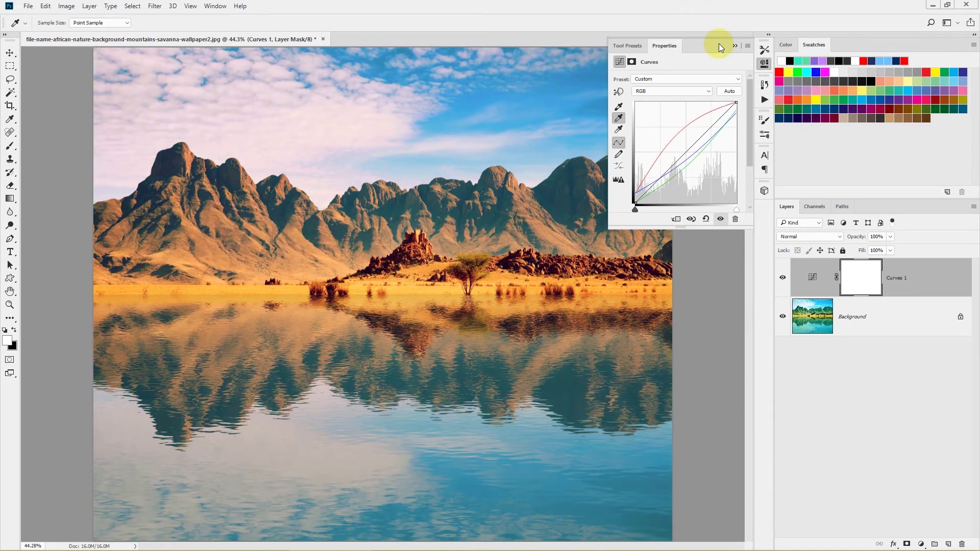
left_click(736, 47)
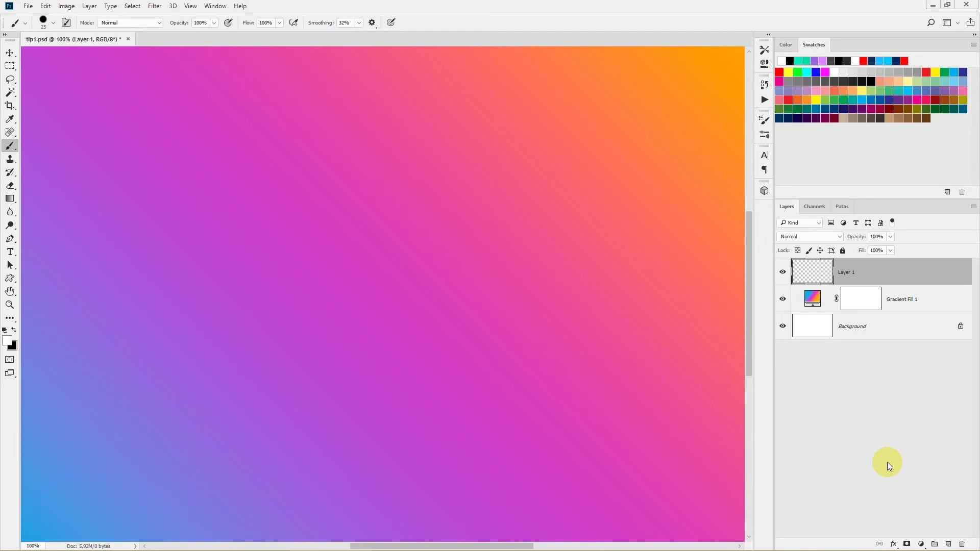
- Paint a large white stroke at upper left, then a thinner white squiggle using ] and [
left_click(43, 20)
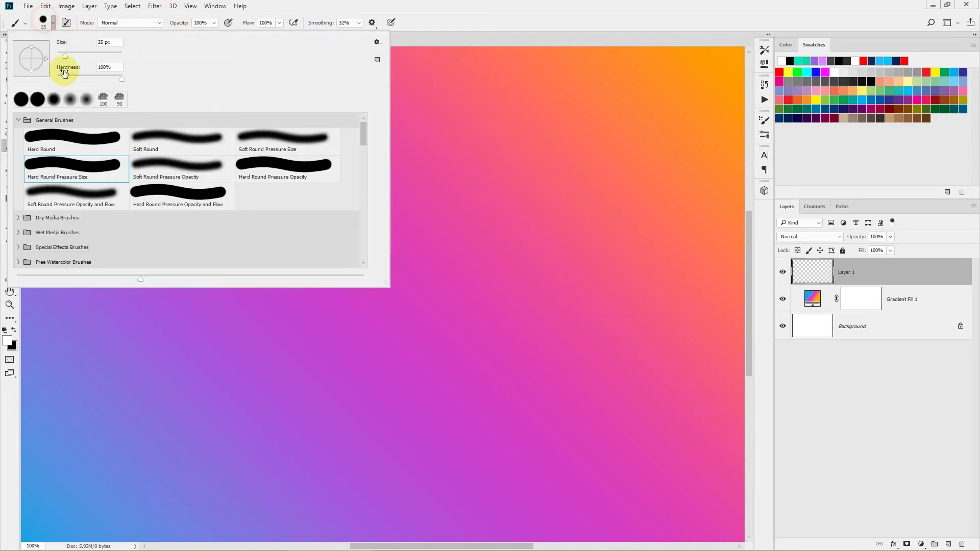
left_click(406, 5)
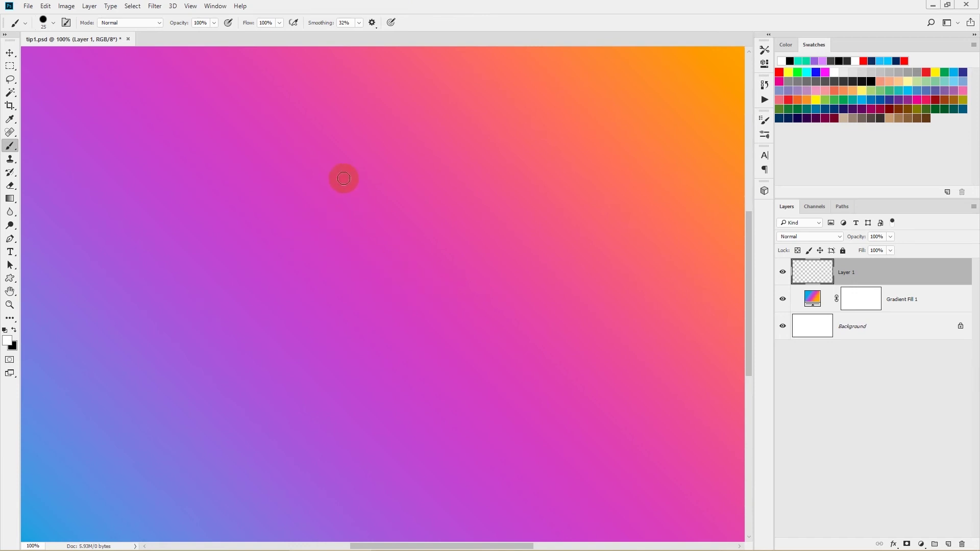
key("bracketright")
key("bracketright")
key("bracketright")
key("bracketright")
key("bracketright")
key("bracketright")
key("bracketright")
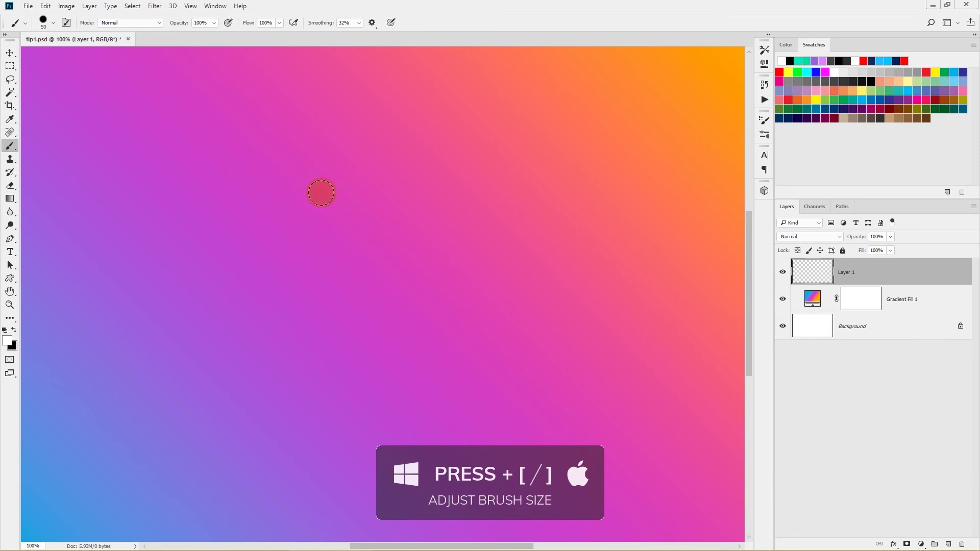
mouse_move(67, 137)
left_mouse_down()
mouse_move(136, 102)
mouse_move(169, 131)
left_mouse_up()
key("bracketleft")
key("bracketleft")
key("bracketleft")
key("bracketleft")
key("bracketleft")
key("bracketleft")
key("bracketleft")
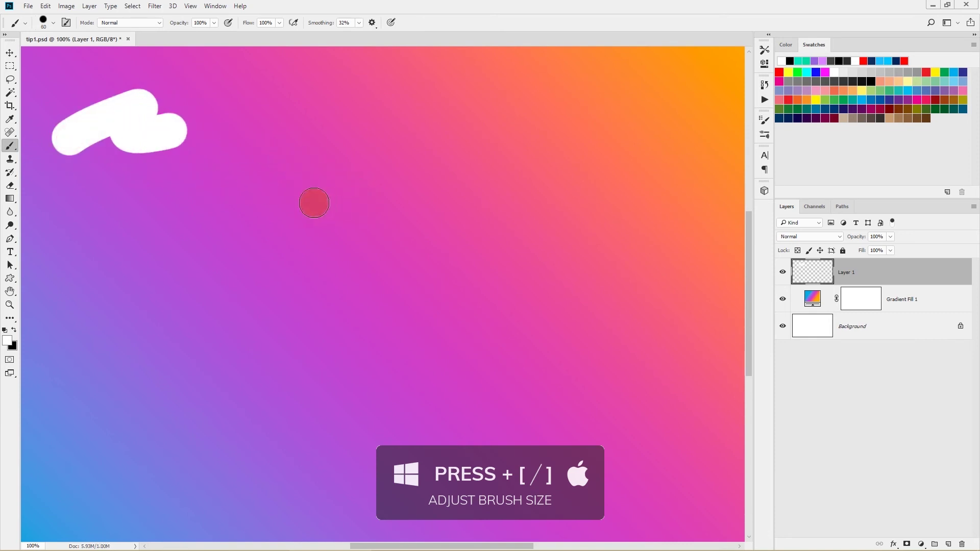
mouse_move(284, 180)
left_mouse_down()
mouse_move(330, 180)
mouse_move(407, 205)
left_mouse_up()
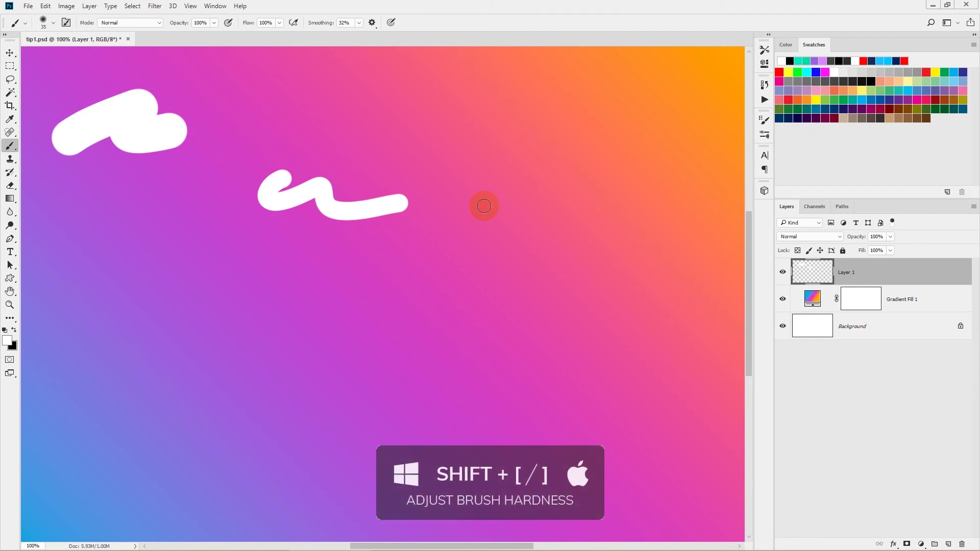
- Paint soft and hard-edged white strokes (Shift+] for hardness), then size the brush to 60 px, 0% hardness
left_click_drag(234, 295, 405, 307)
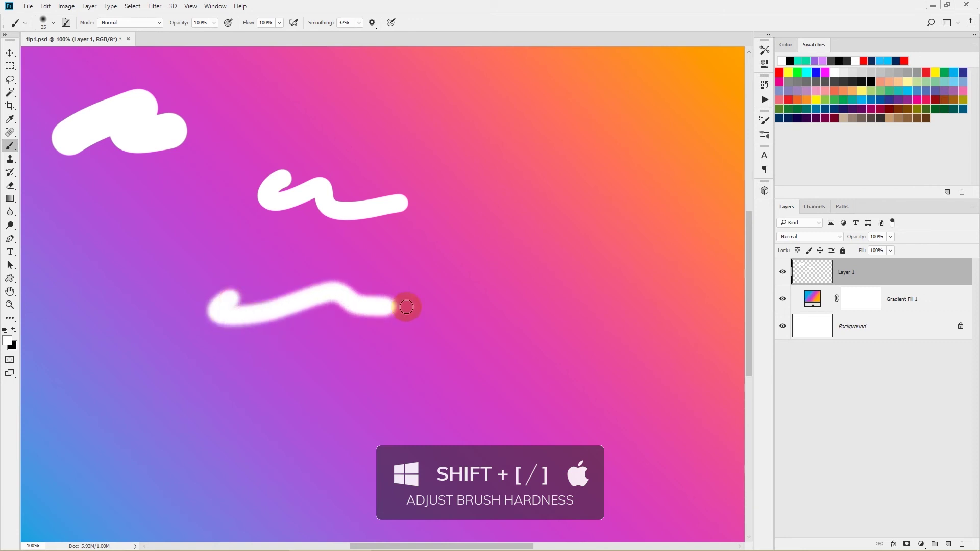
key("shift+bracketright")
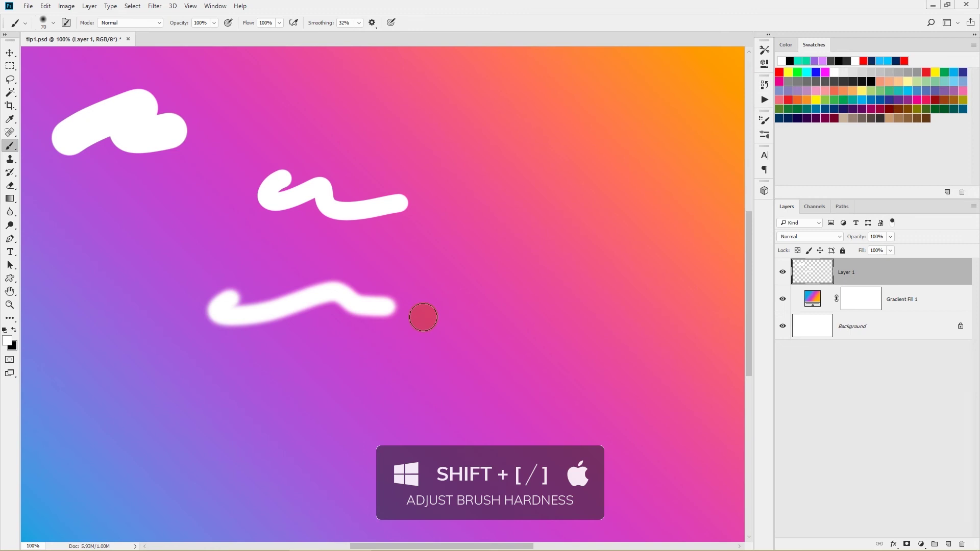
key("shift+bracketright")
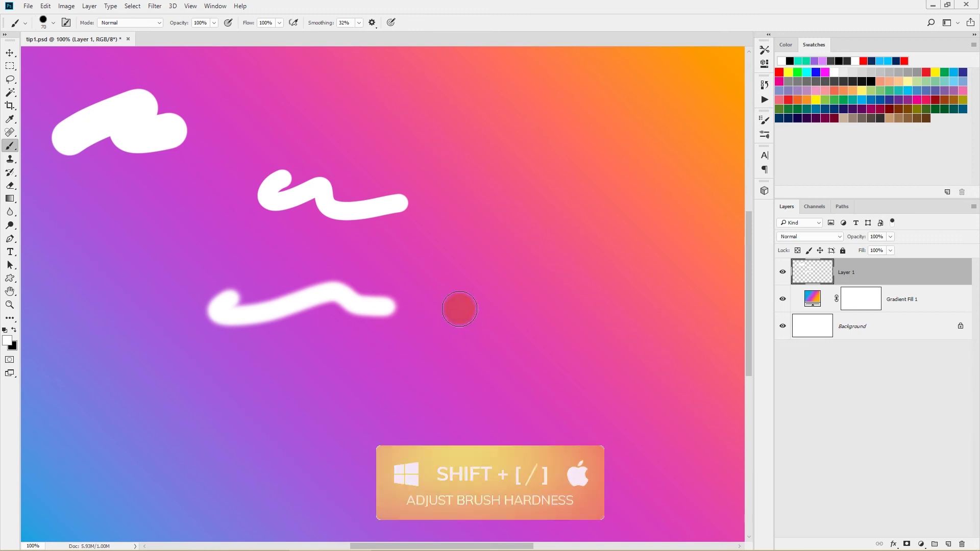
mouse_move(510, 165)
left_mouse_down()
mouse_move(552, 199)
mouse_move(626, 196)
mouse_move(638, 212)
left_mouse_up()
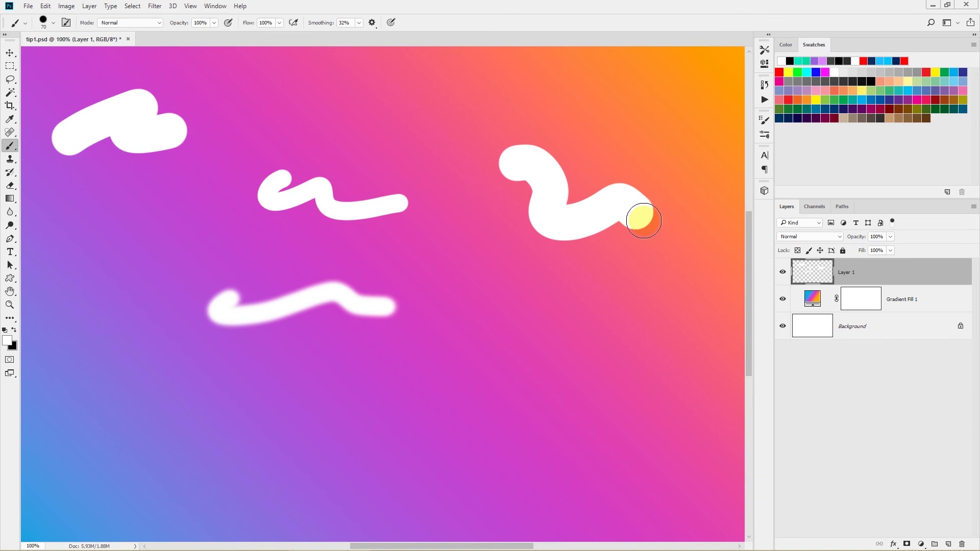
mouse_move(418, 97)
left_mouse_down()
mouse_move(456, 144)
mouse_move(452, 186)
mouse_move(507, 262)
mouse_move(555, 261)
left_mouse_up()
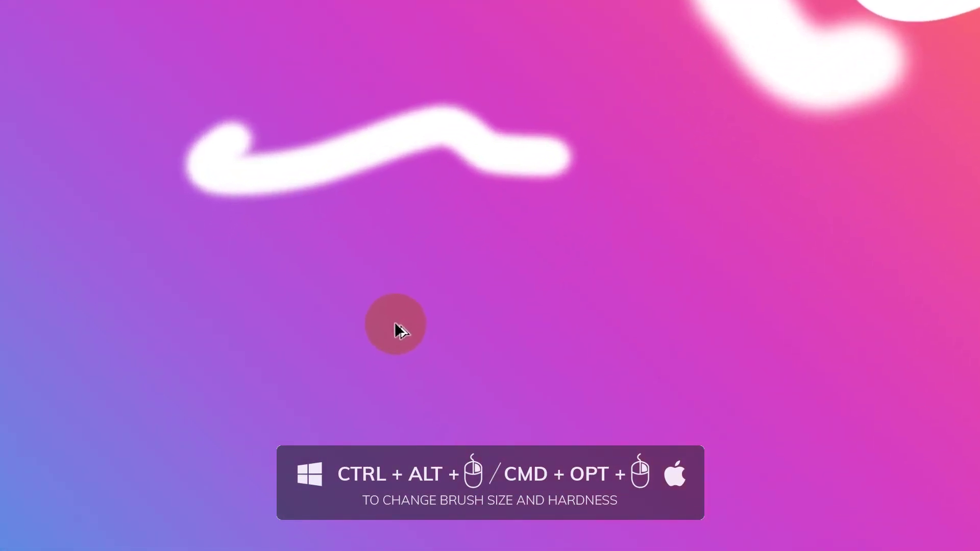
right_click(330, 378, "ctrl+alt")
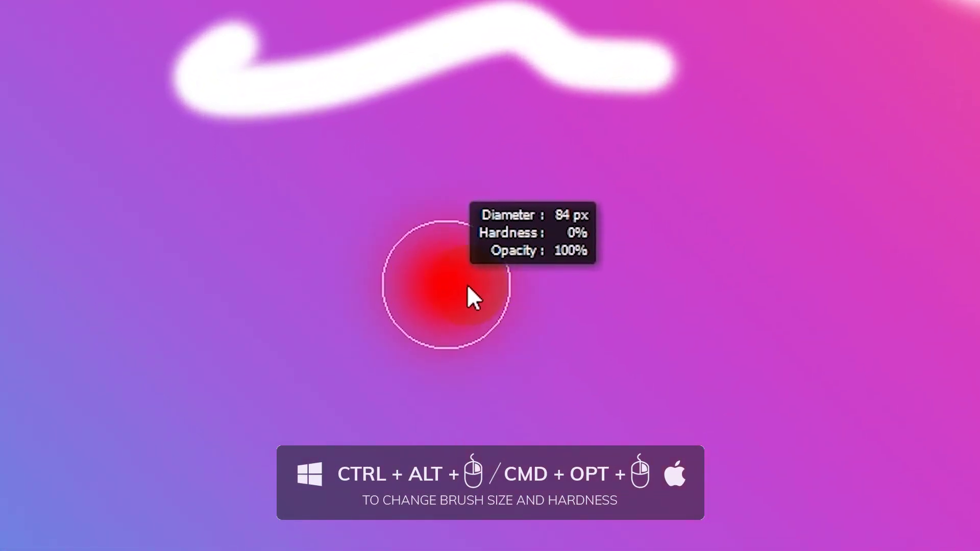